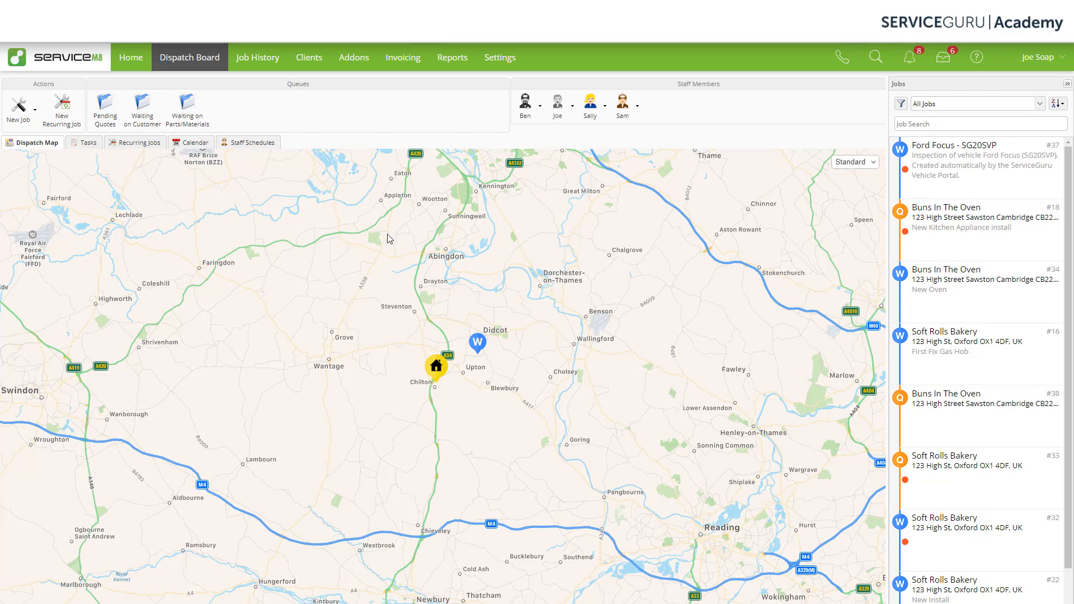
- Review the ServiceGuru Triggers of job #18 for Buns In The Oven, including the Landlord Gas Safety Check date choices, and close the job
double_click(943, 230)
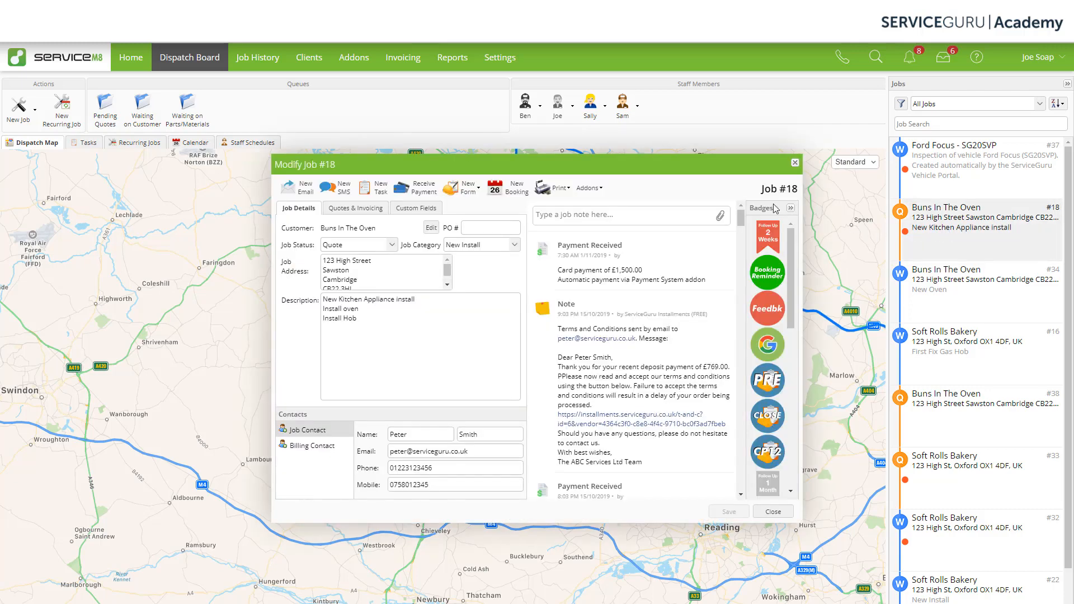
click(600, 190)
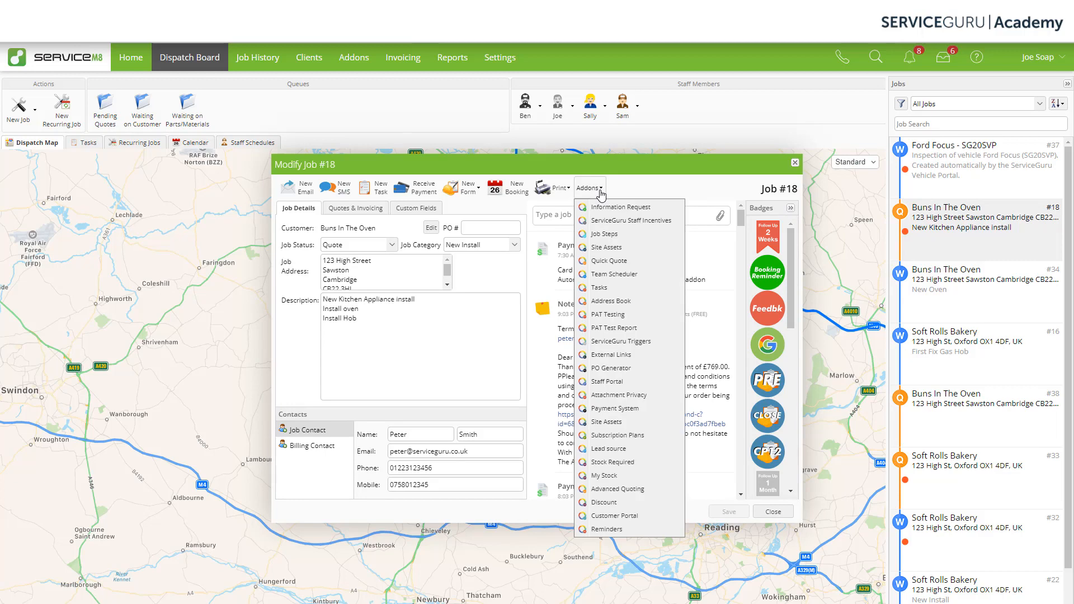
click(655, 348)
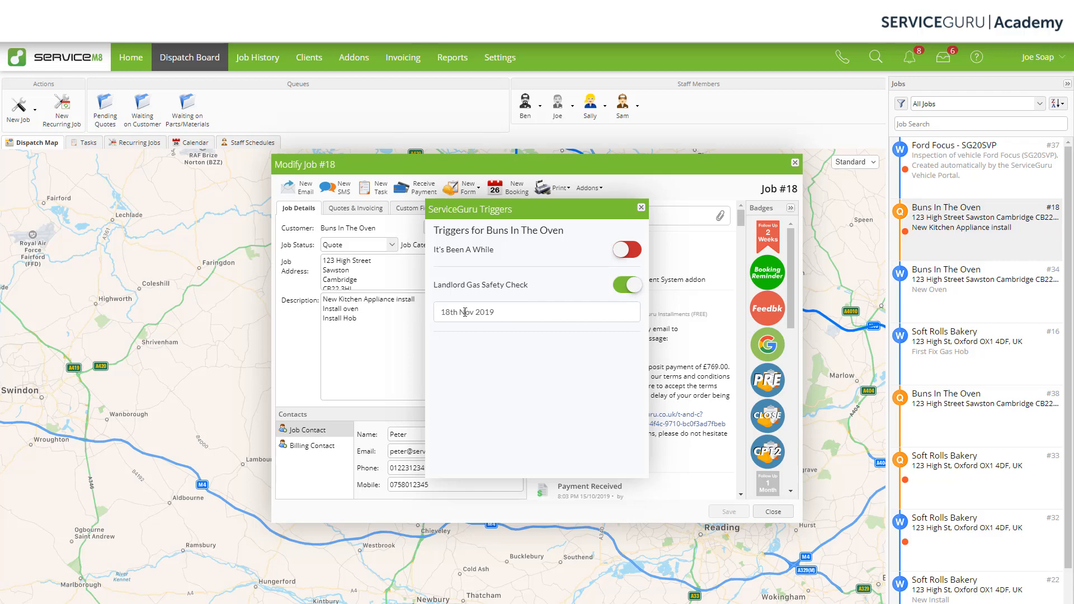
click(464, 311)
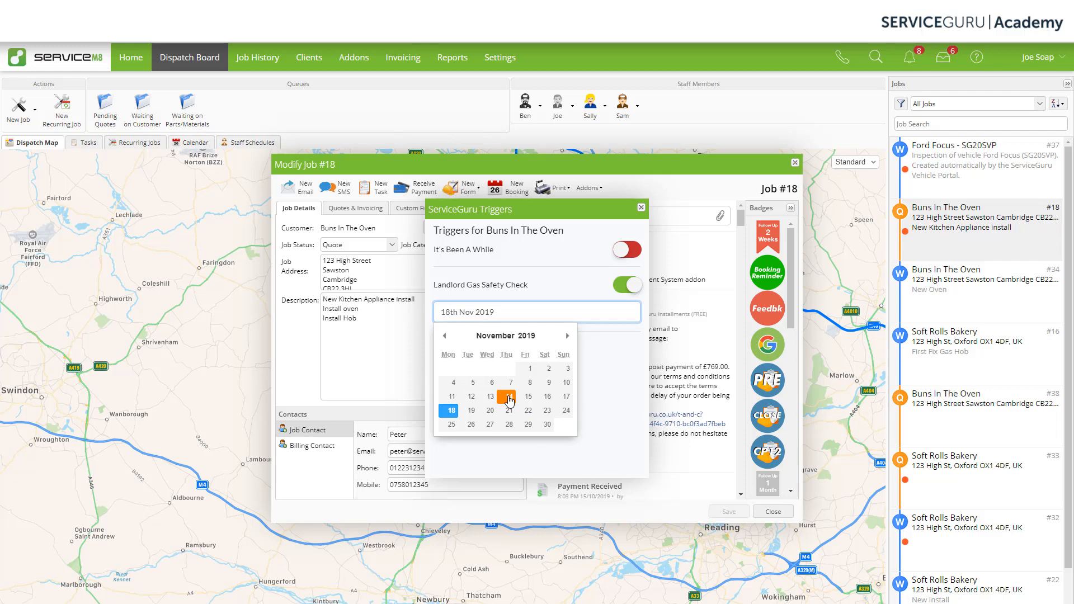
click(599, 376)
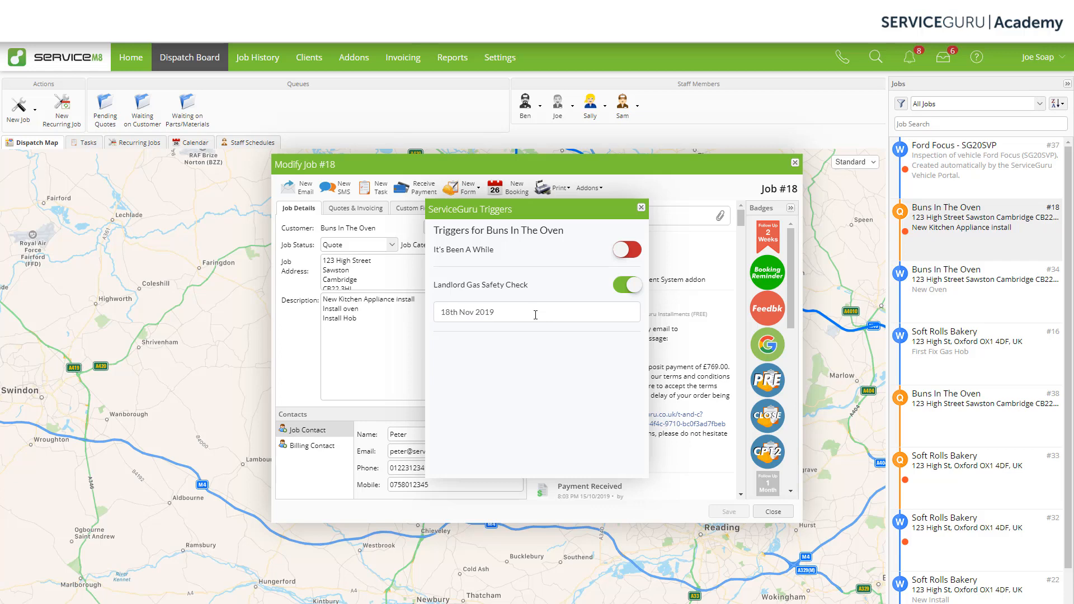
click(642, 208)
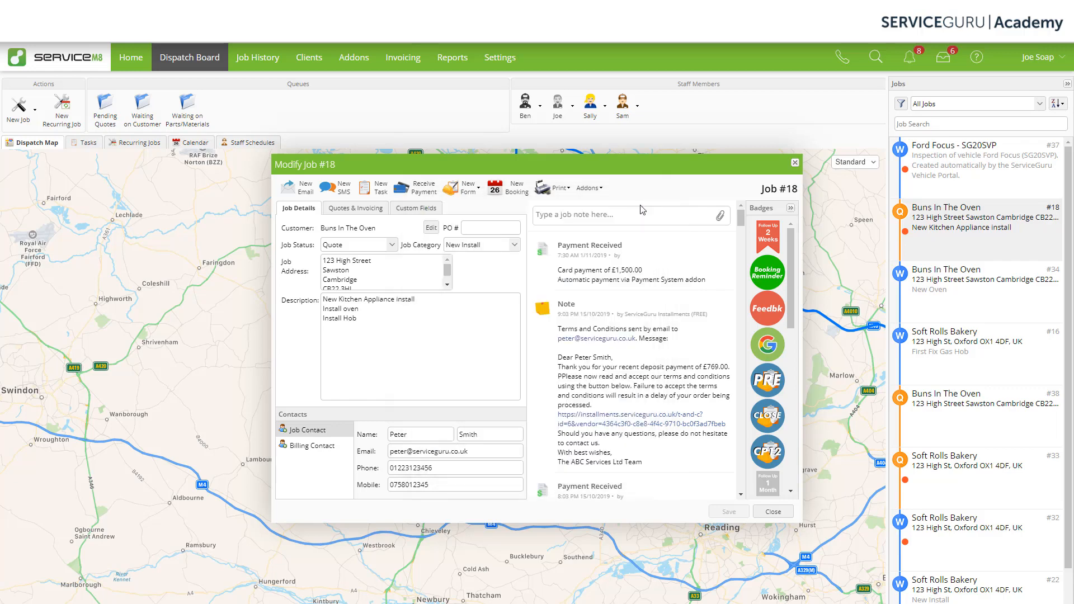
click(795, 163)
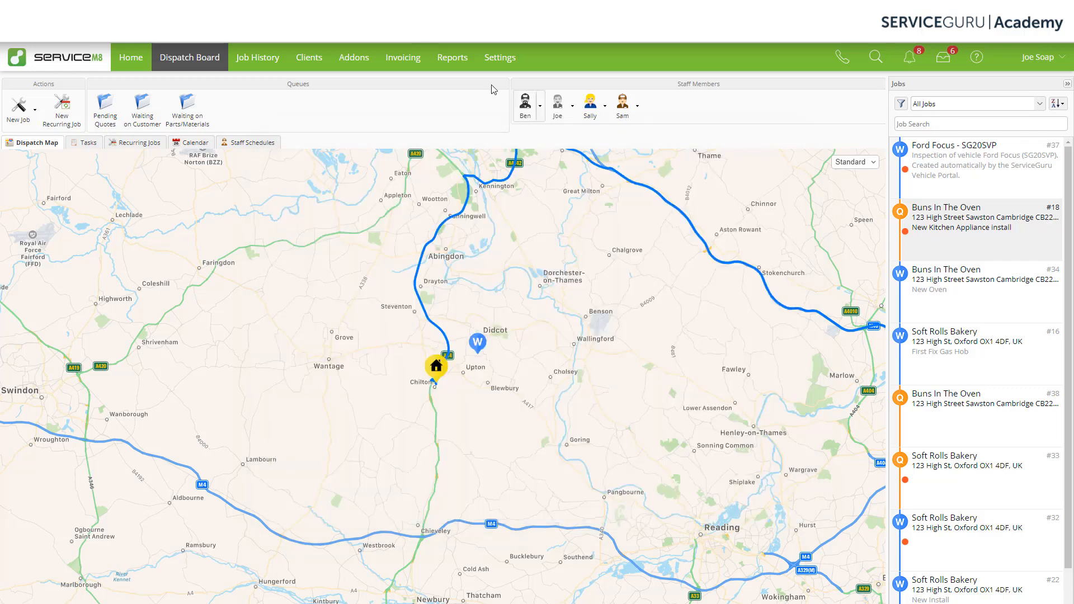
- Open the ServiceGuru Triggers addon from the Buns In The Oven client record
click(312, 64)
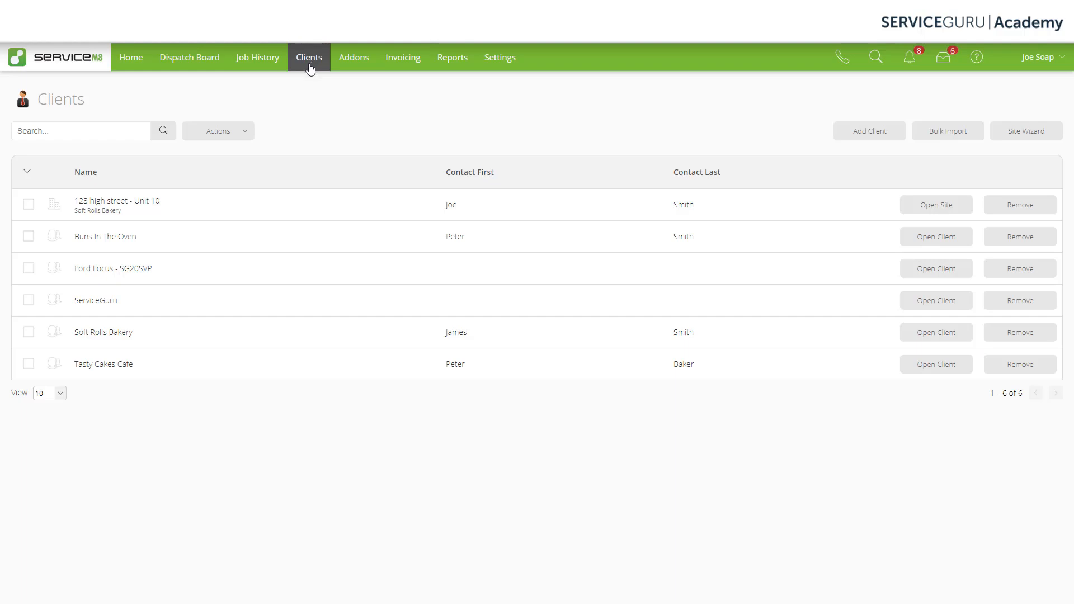
click(906, 237)
click(376, 206)
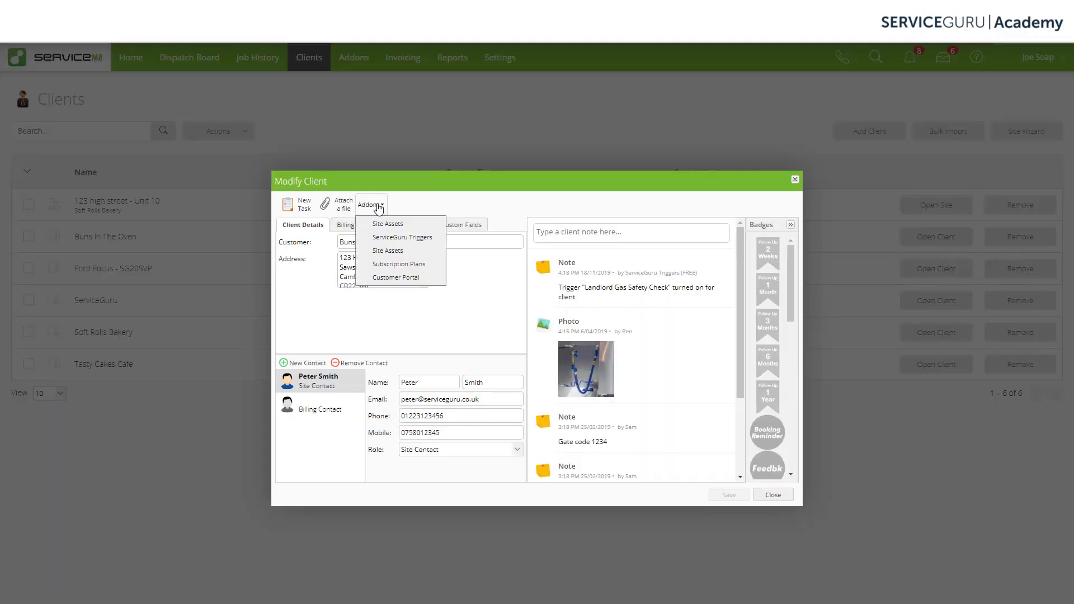
click(410, 241)
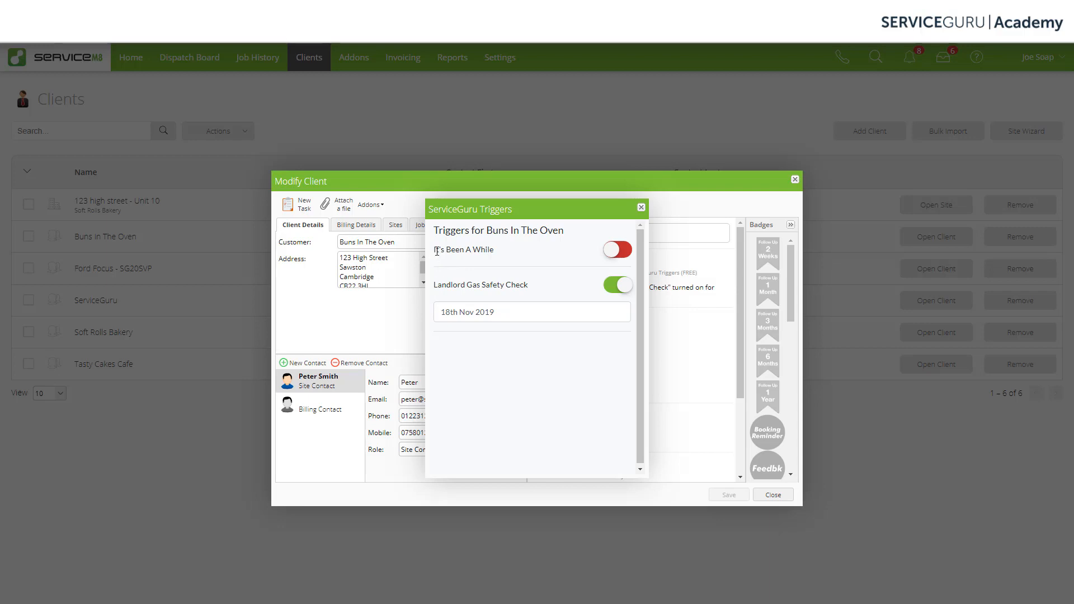
- Turn on the It's Been A While trigger for the client, view its date choices, and close the client record
click(607, 251)
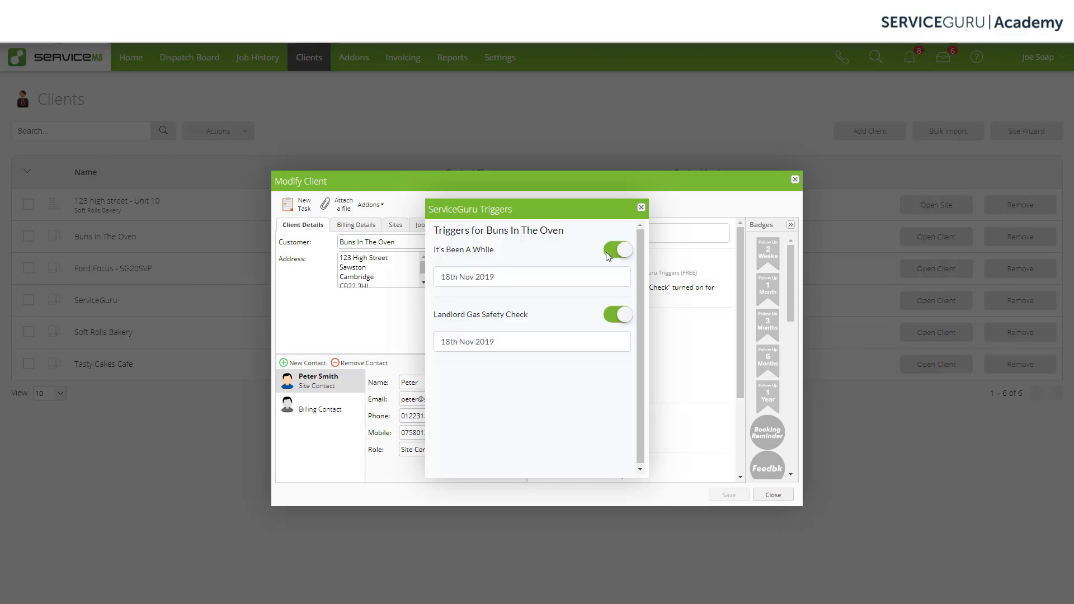
click(510, 278)
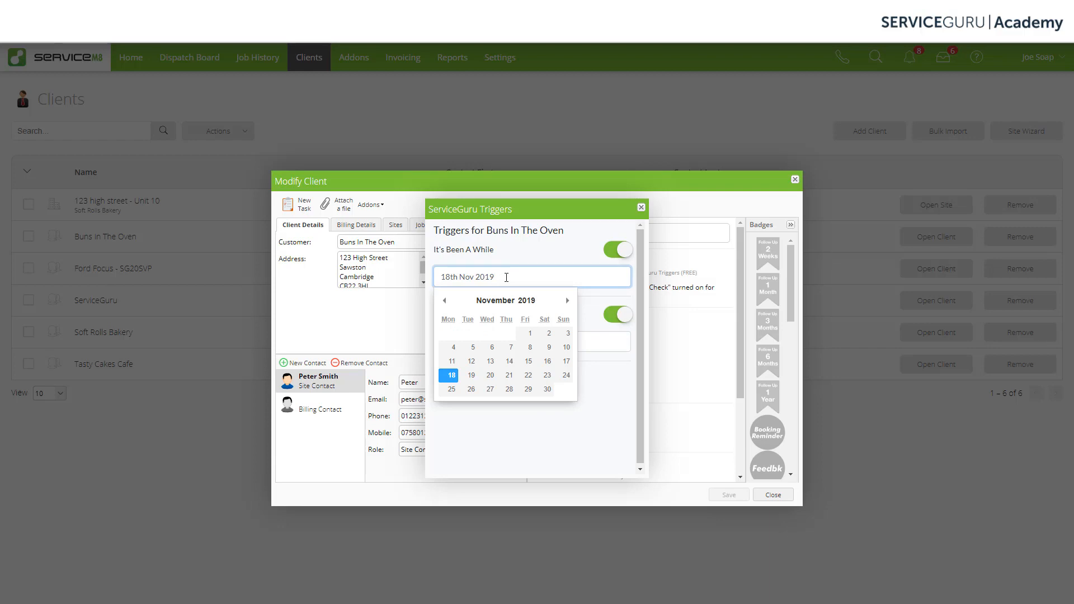
click(641, 208)
click(795, 179)
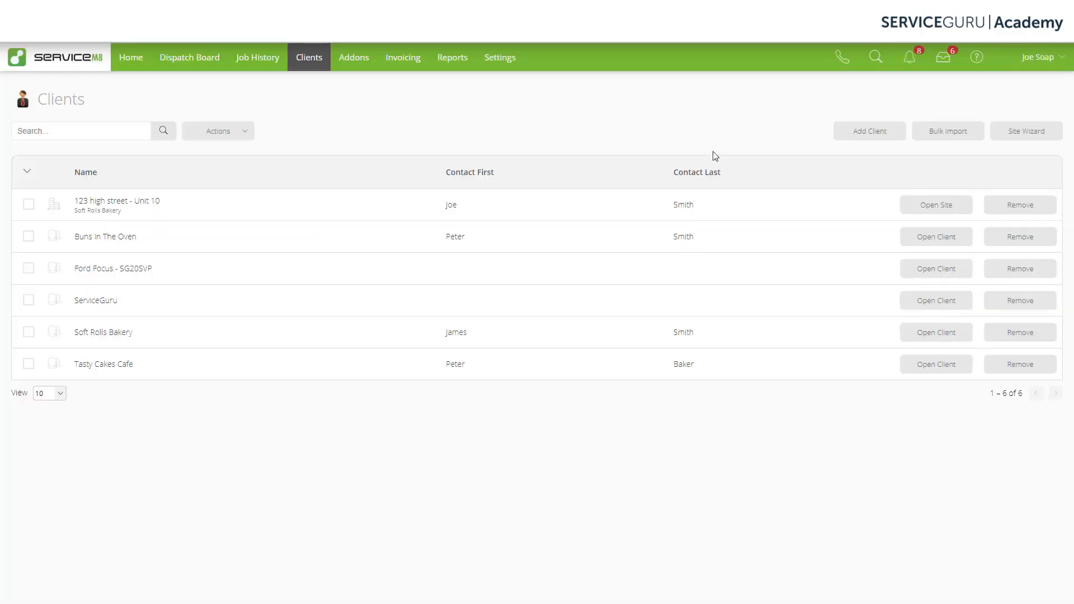
- Open the Landlord Gas Safety Check trigger for editing in the ServiceGuru Triggers addon
click(356, 68)
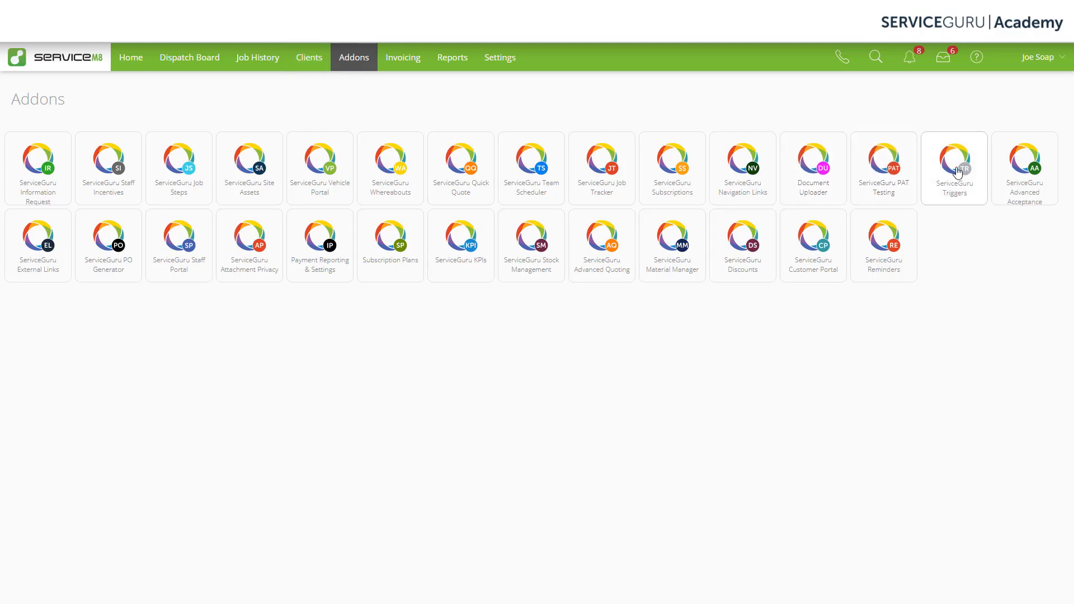
click(922, 171)
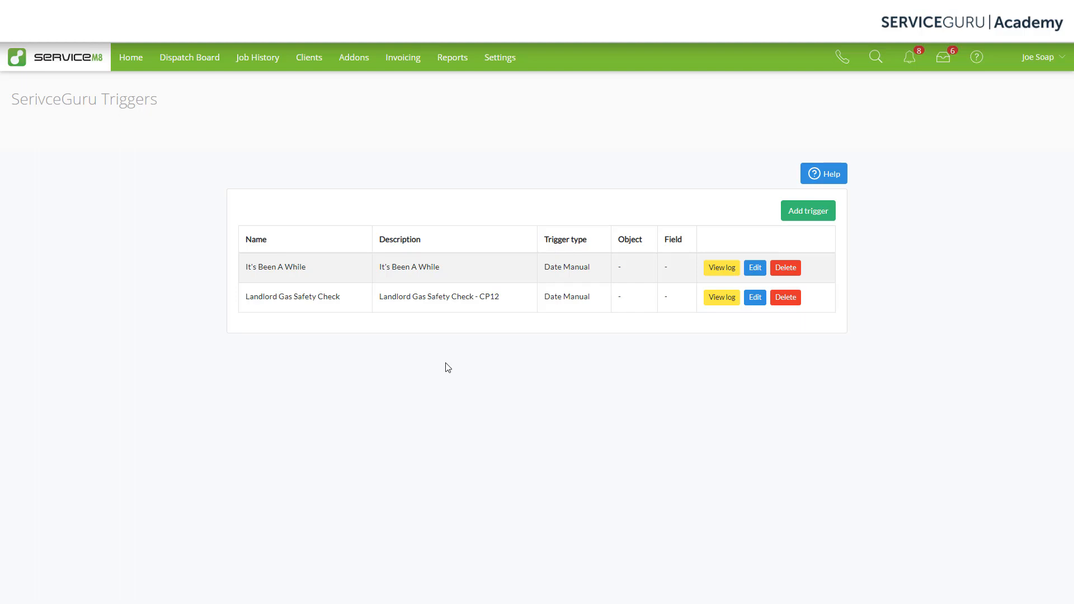
click(755, 298)
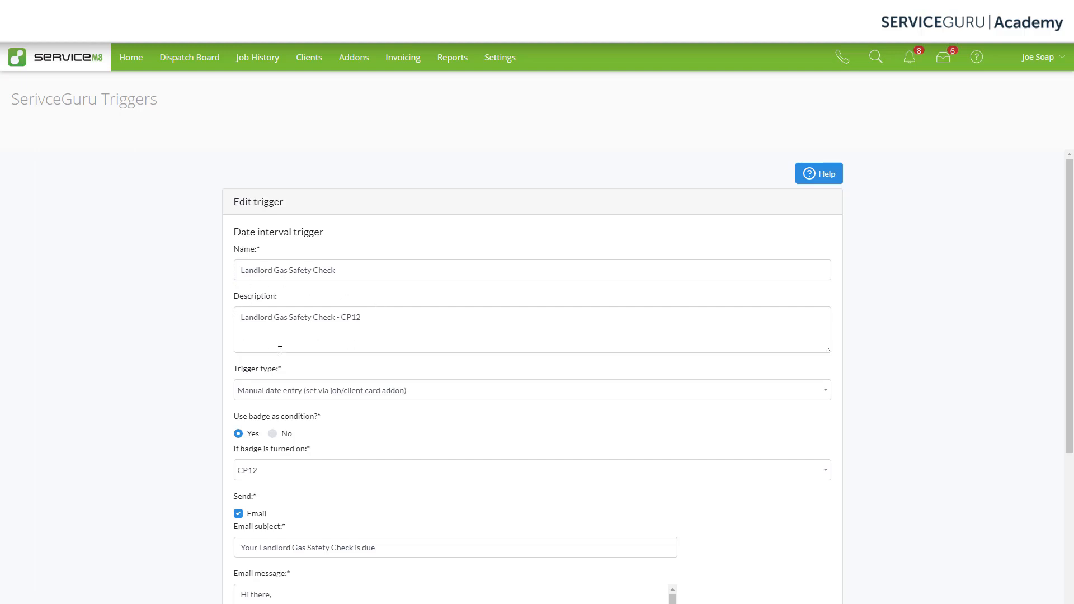
- Examine the available trigger types, keeping Manual date entry (set via job/client card addon) for the Landlord Gas Safety Check trigger
scroll(280, 351, down, 2)
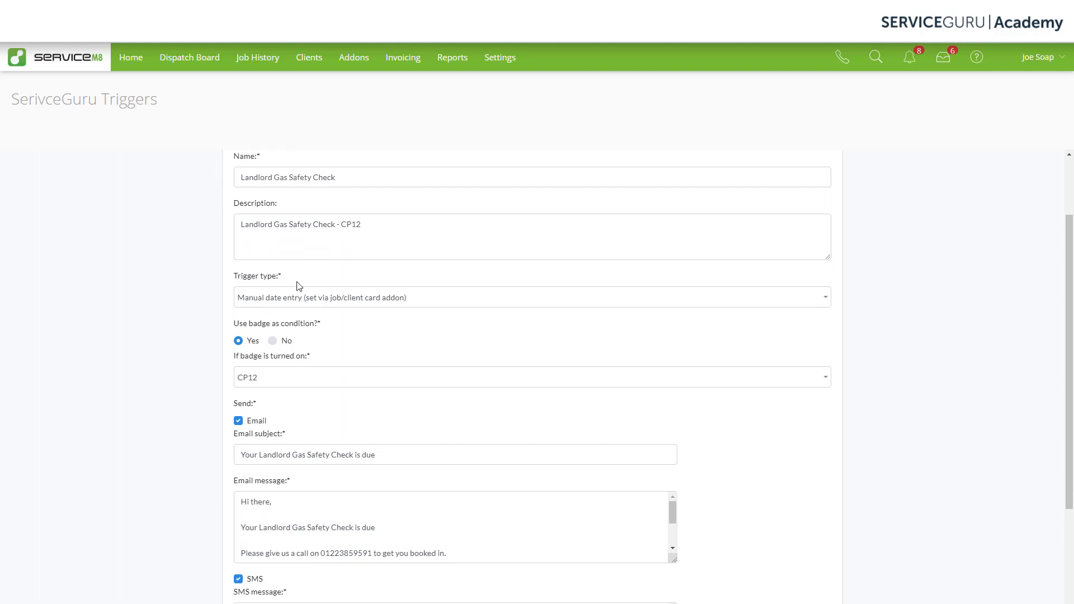
click(434, 305)
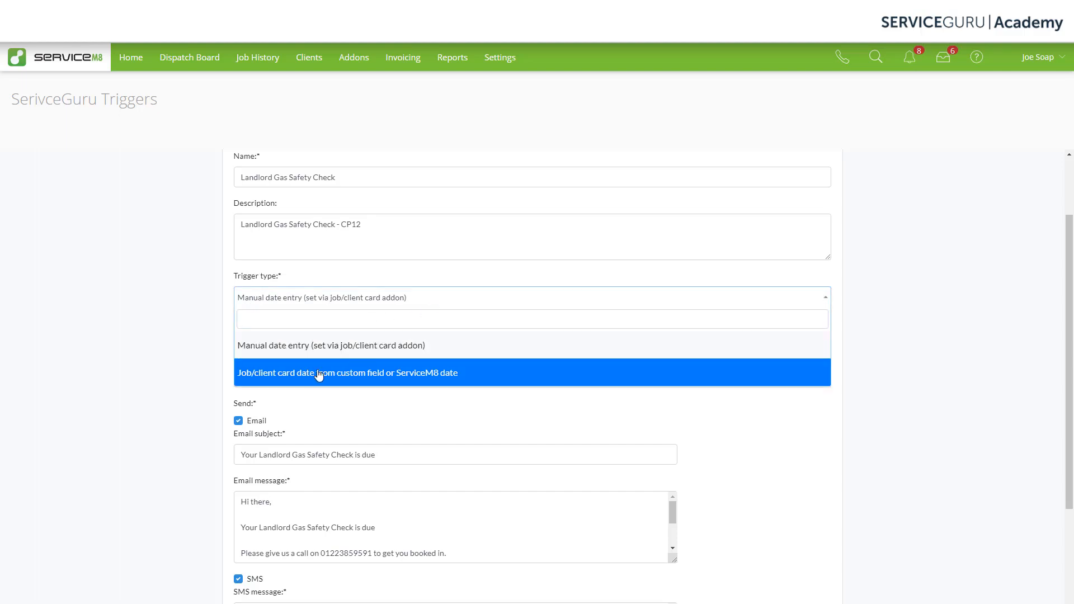
click(436, 351)
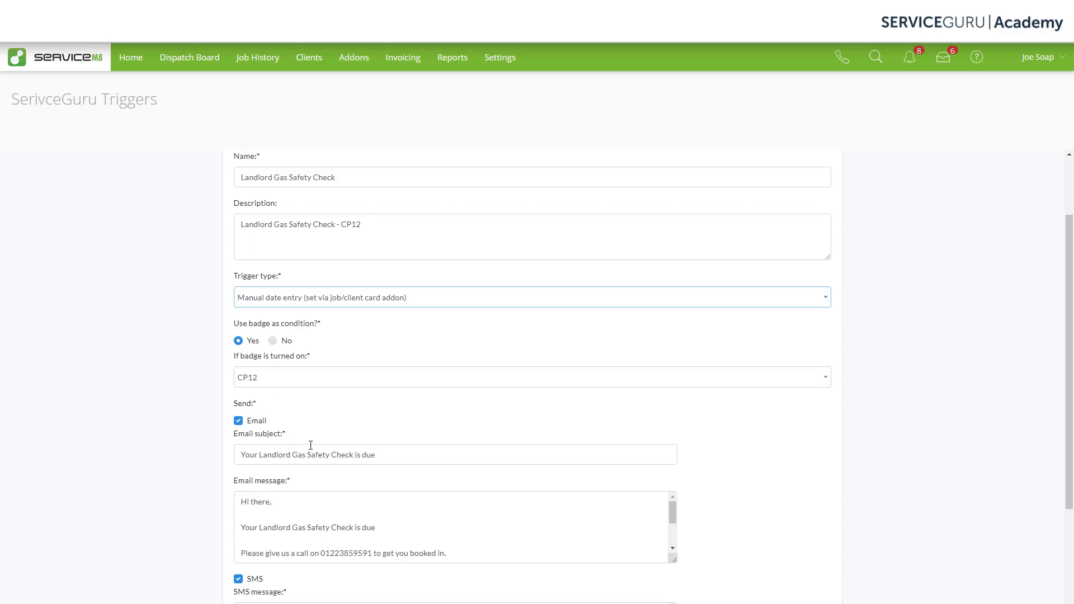
- Turn the Email send option of the Landlord Gas Safety Check trigger off and on again
scroll(311, 445, down, 2)
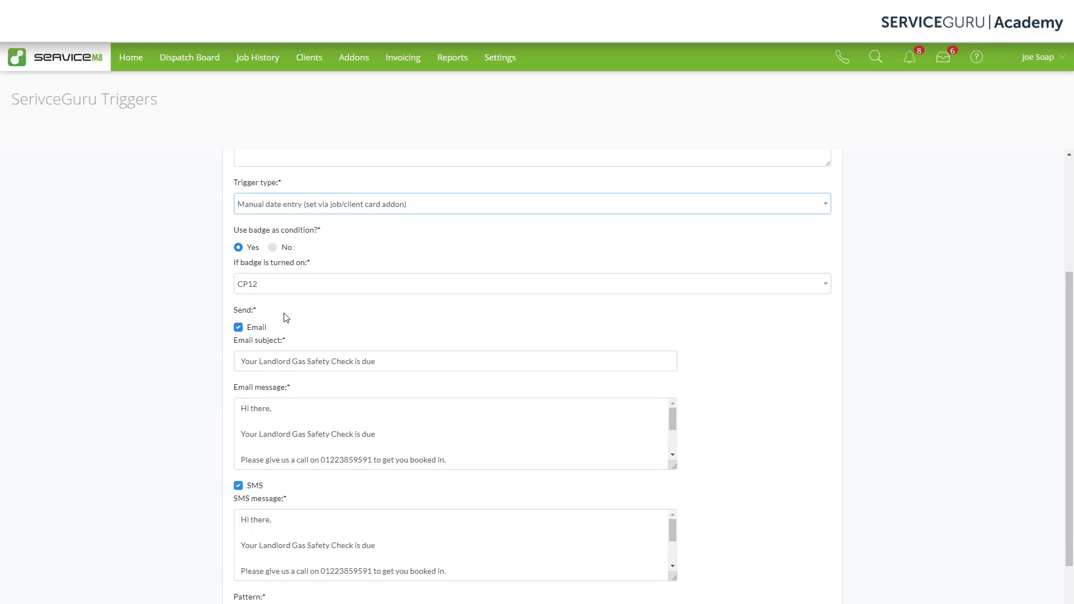
click(239, 329)
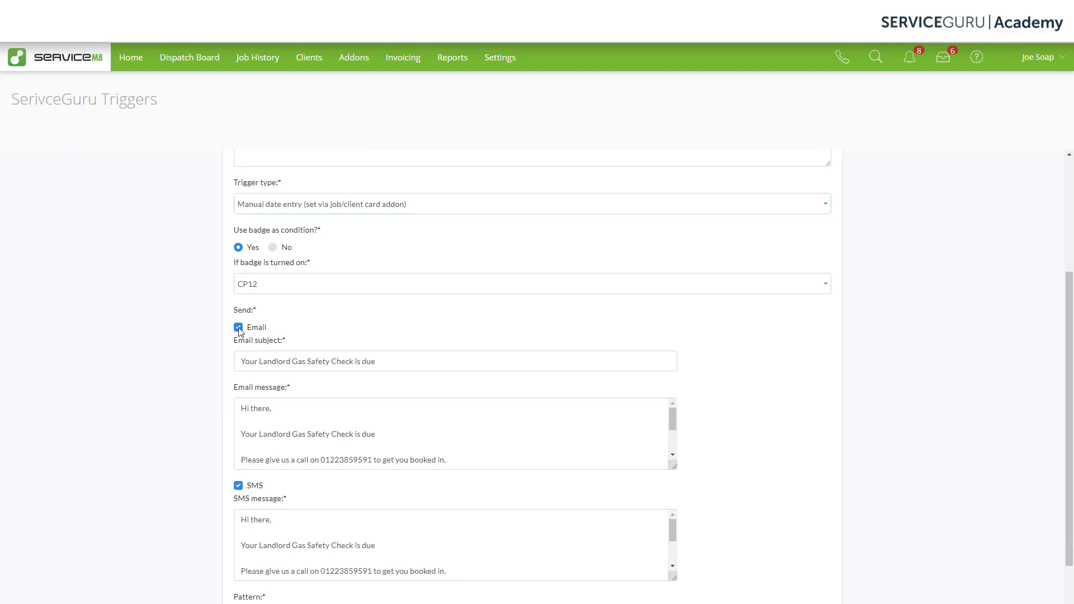
click(239, 329)
click(371, 307)
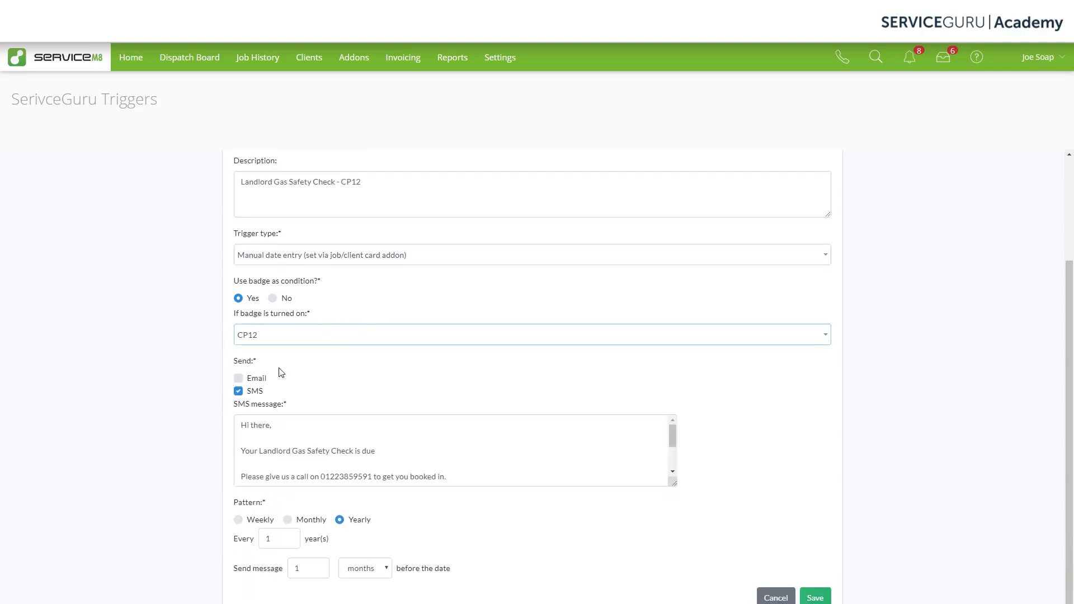
click(239, 378)
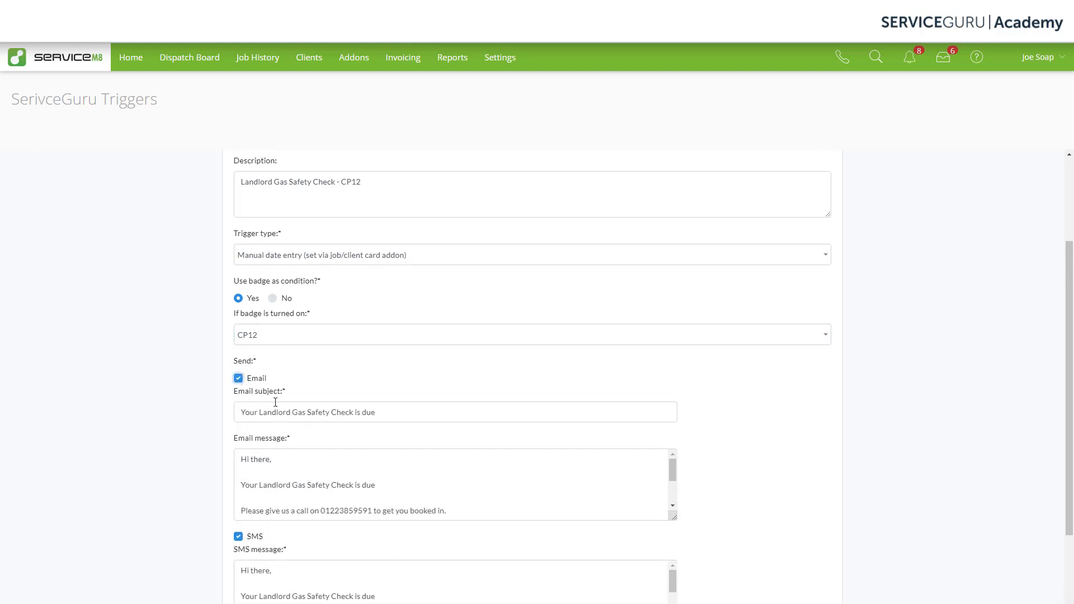
- Review the email and SMS messages and the repeat pattern of the Landlord Gas Safety Check trigger, and cancel its editing
scroll(282, 518, down, 3)
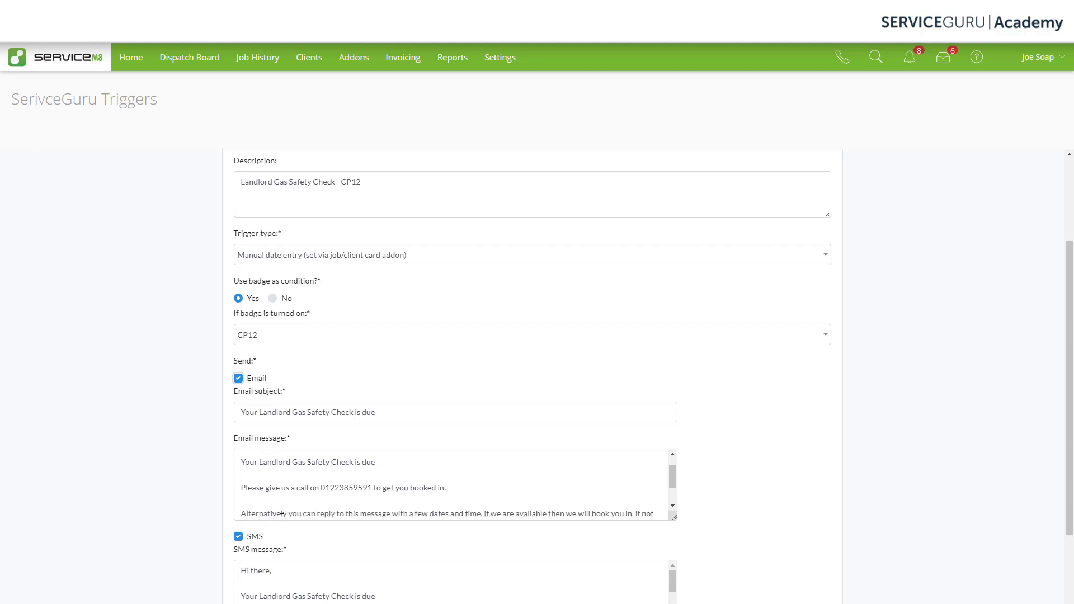
scroll(364, 515, up, 3)
scroll(778, 482, down, 3)
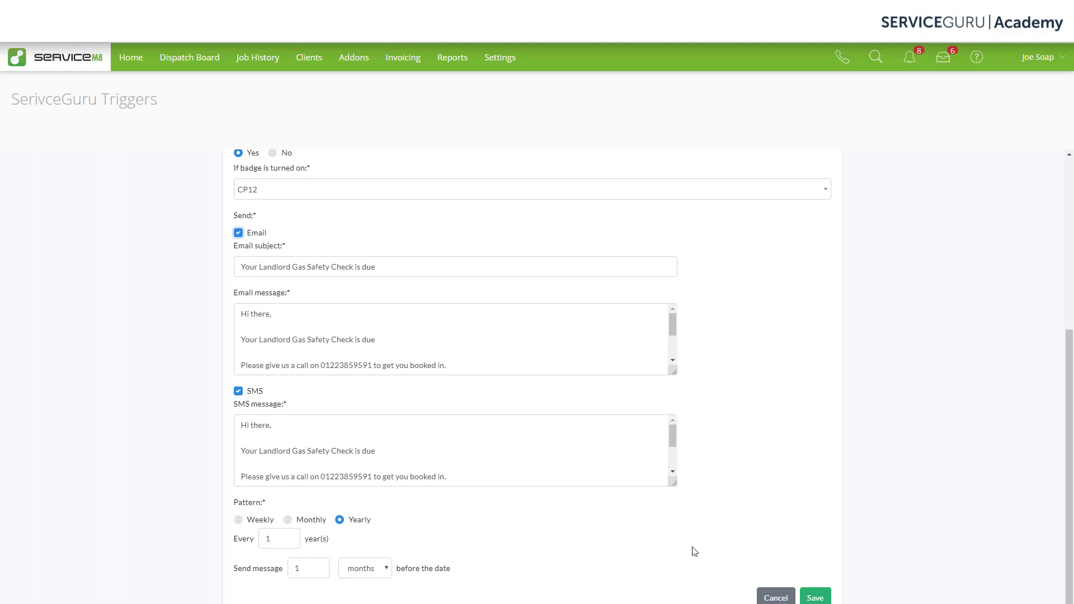
click(770, 598)
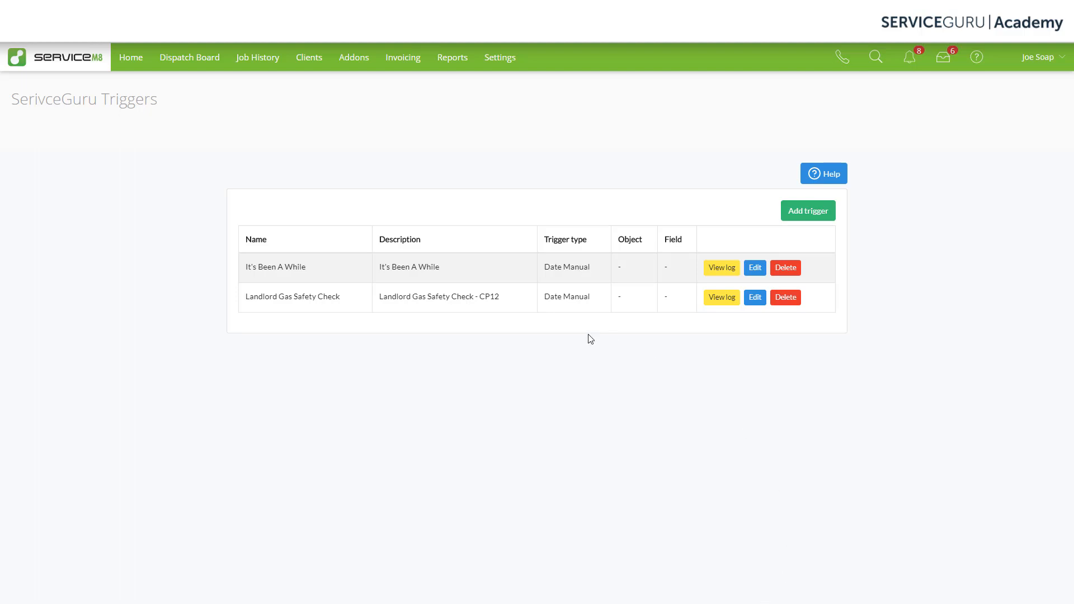
- Review the settings, SMS message and repeat pattern of the It's Been A While trigger, and leave it without saving
click(755, 268)
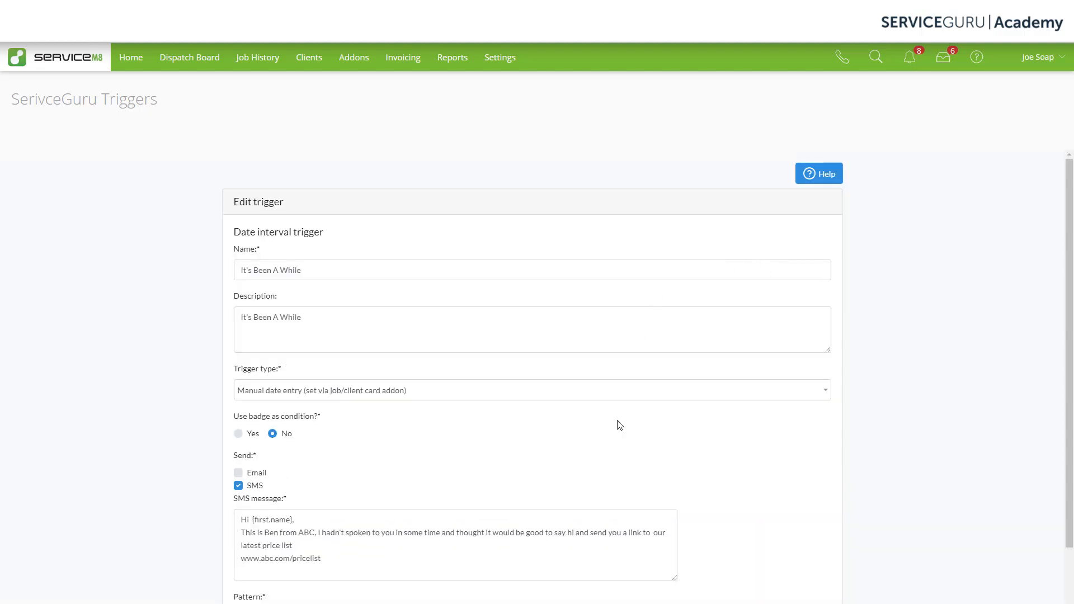
scroll(618, 426, down, 1)
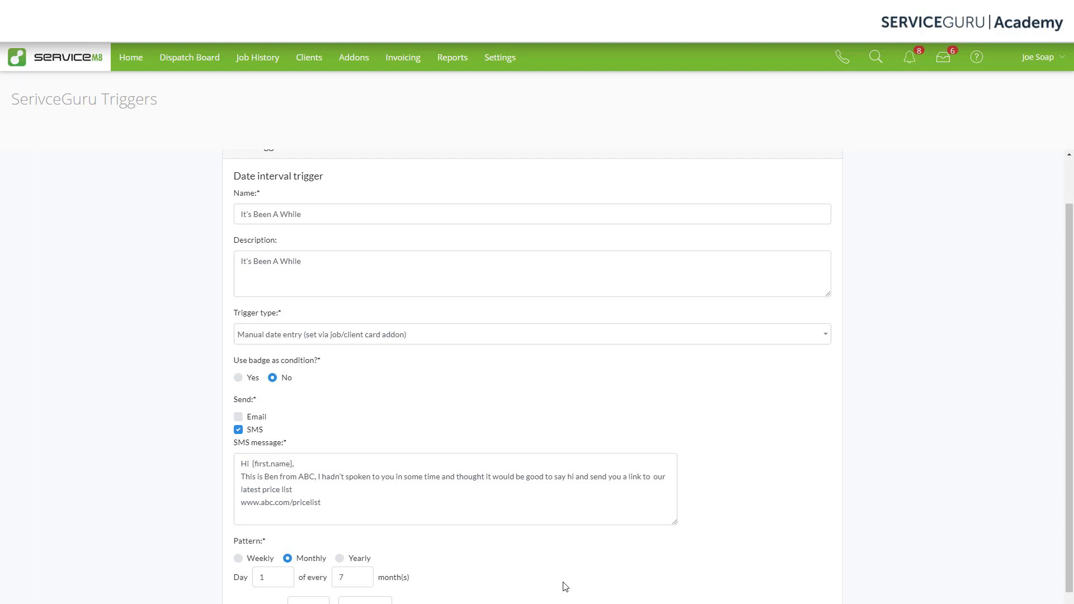
scroll(565, 586, down, 1)
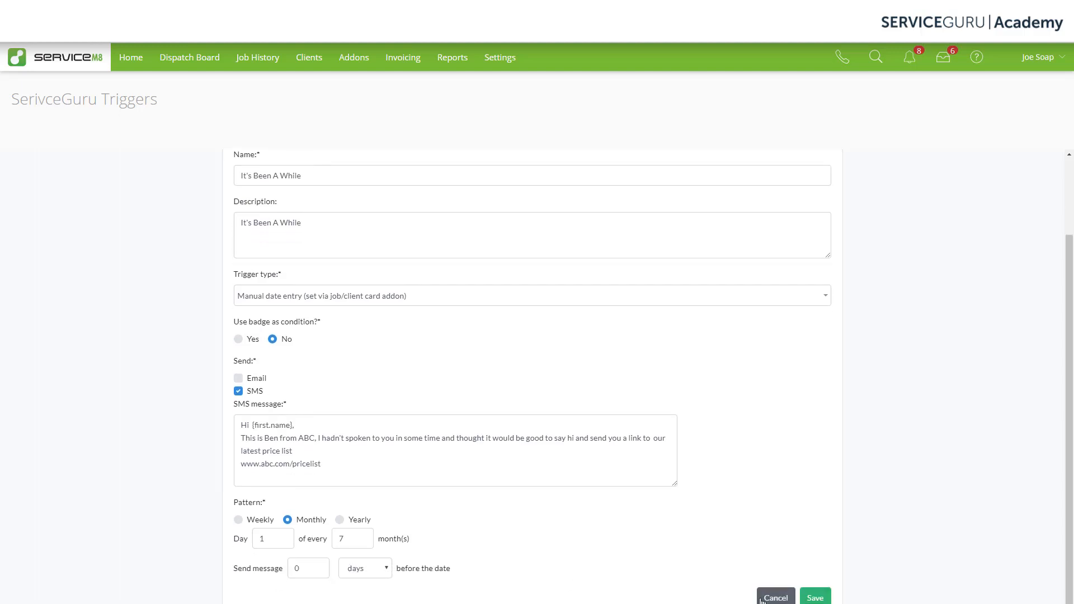
click(762, 598)
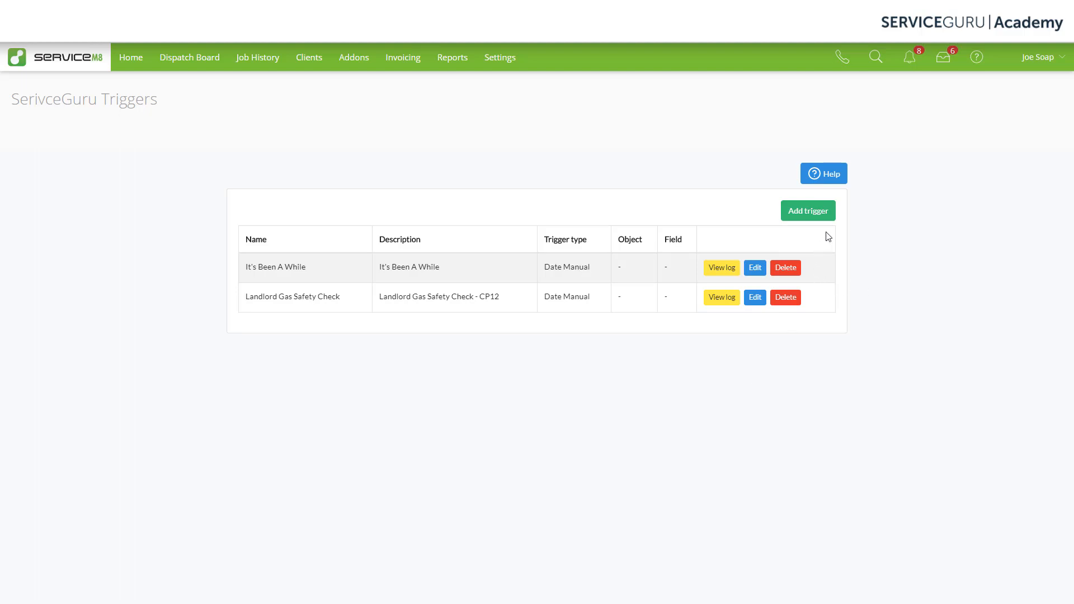
- Start a new trigger named test with description test and the type Job/client card date from custom field or ServiceM8 date
click(827, 216)
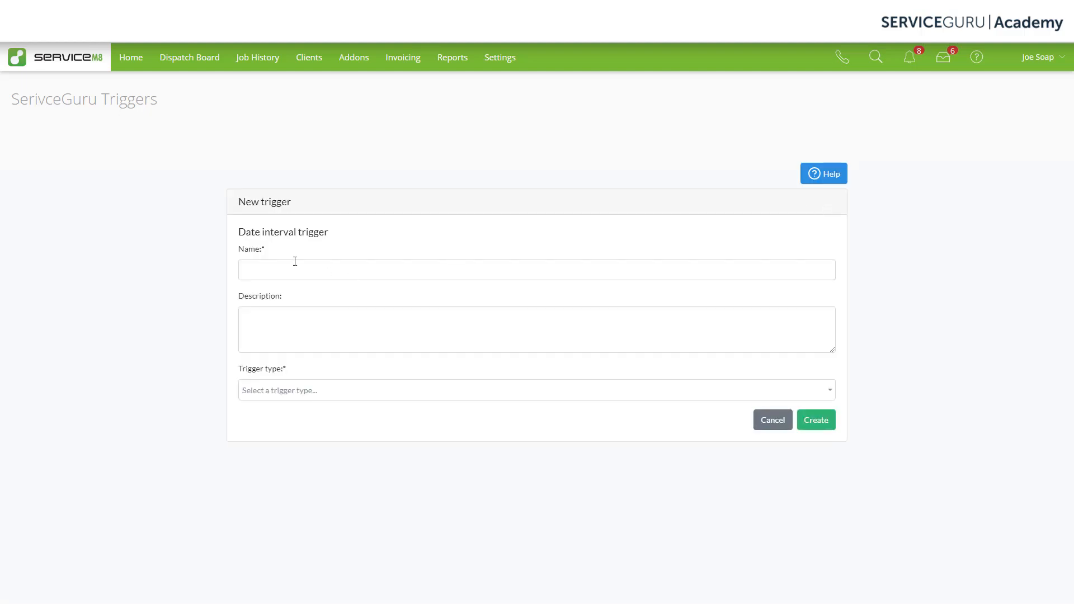
click(271, 274)
text(test)
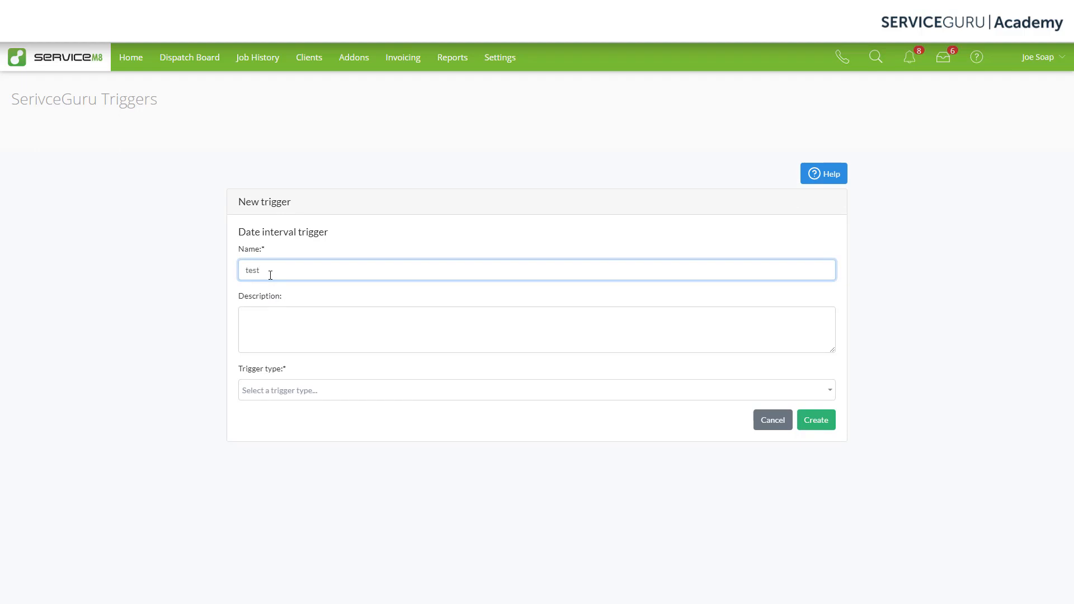
click(246, 313)
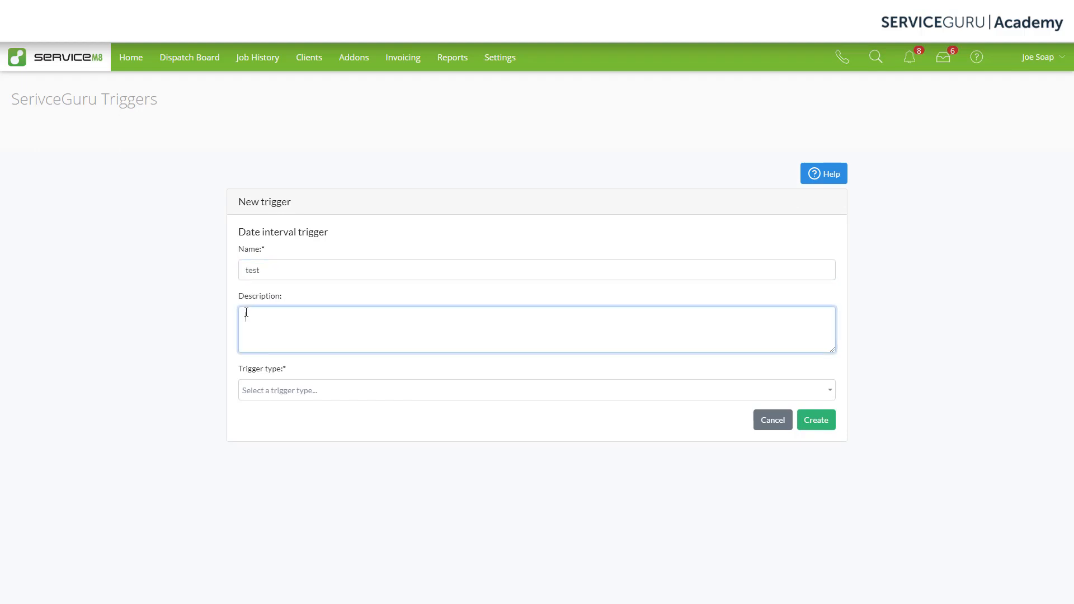
text(test)
click(270, 394)
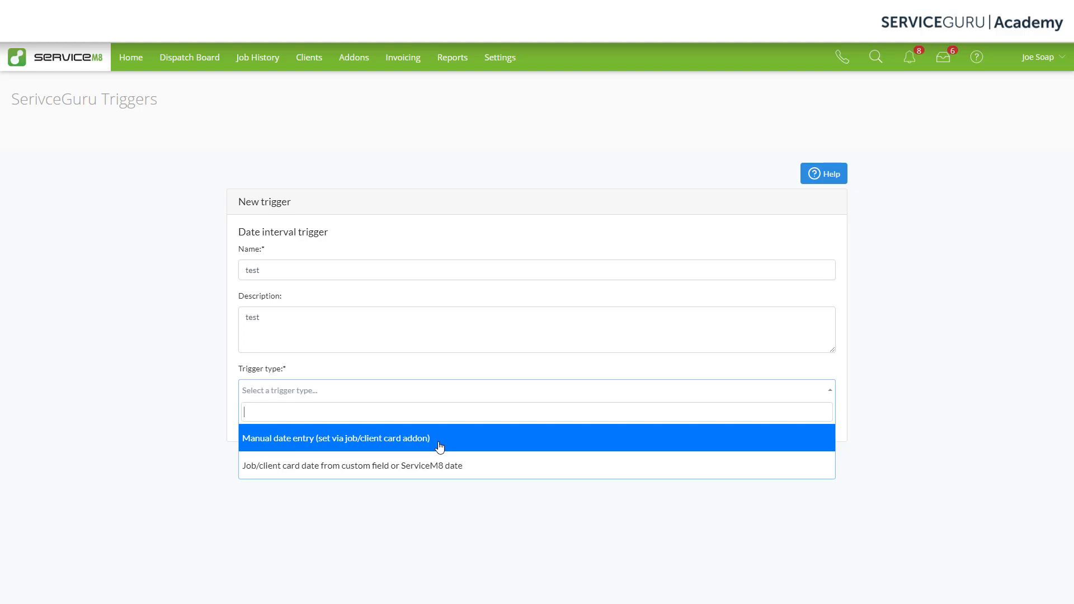
click(390, 473)
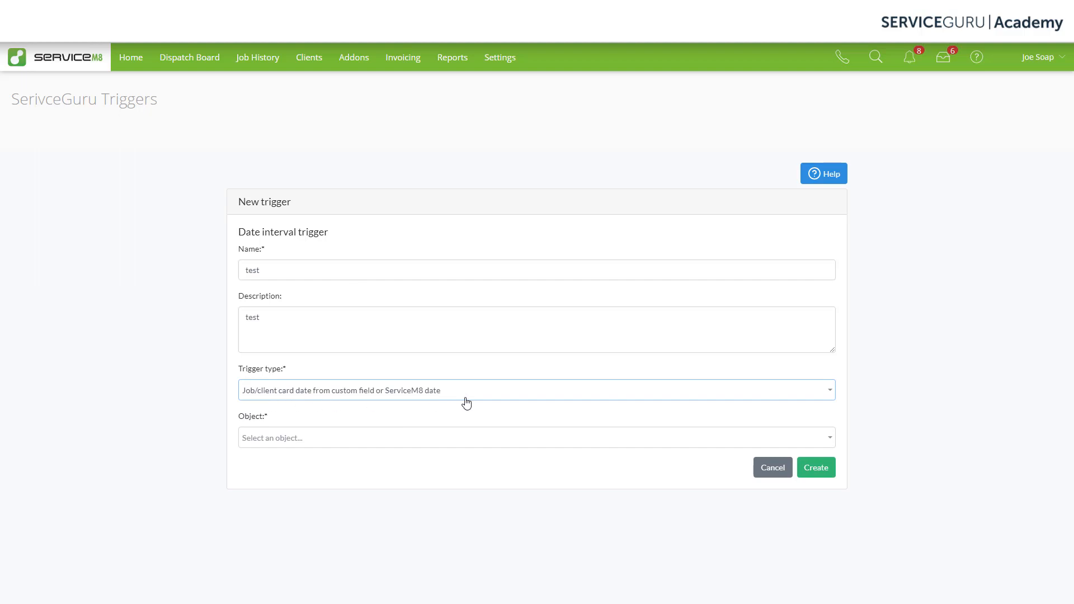
- Apply the new trigger to the Job object and base it on the Unsuccessful Date field
click(330, 444)
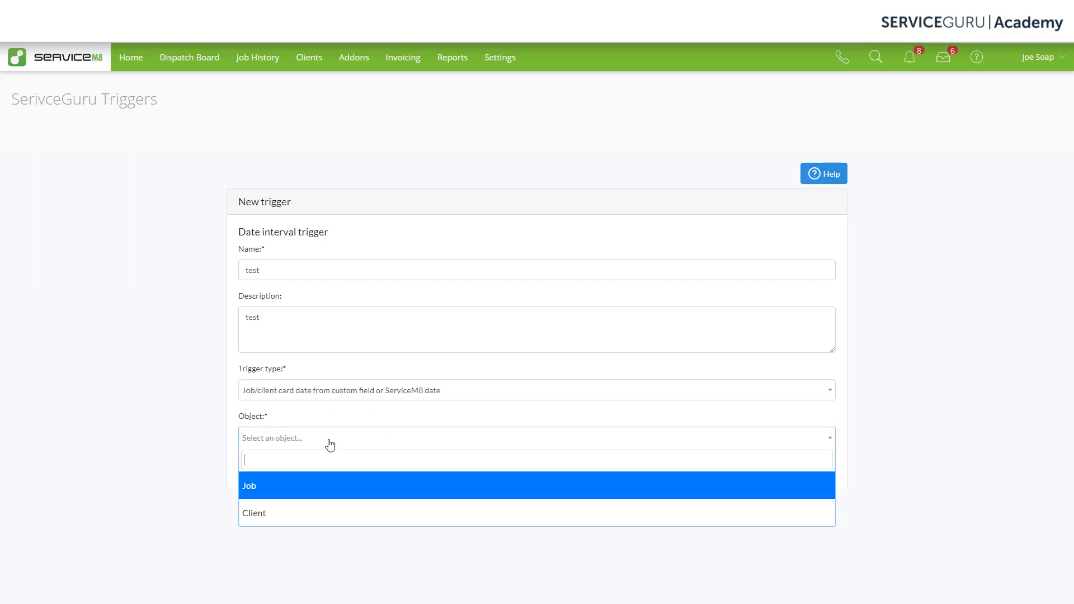
click(259, 492)
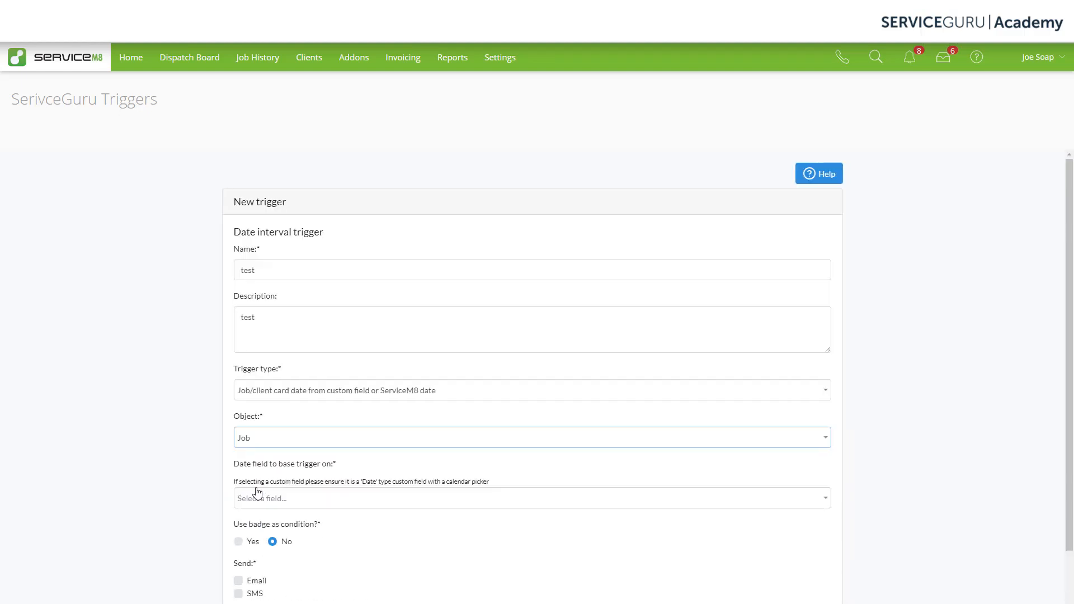
scroll(490, 451, down, 1)
scroll(492, 450, down, 1)
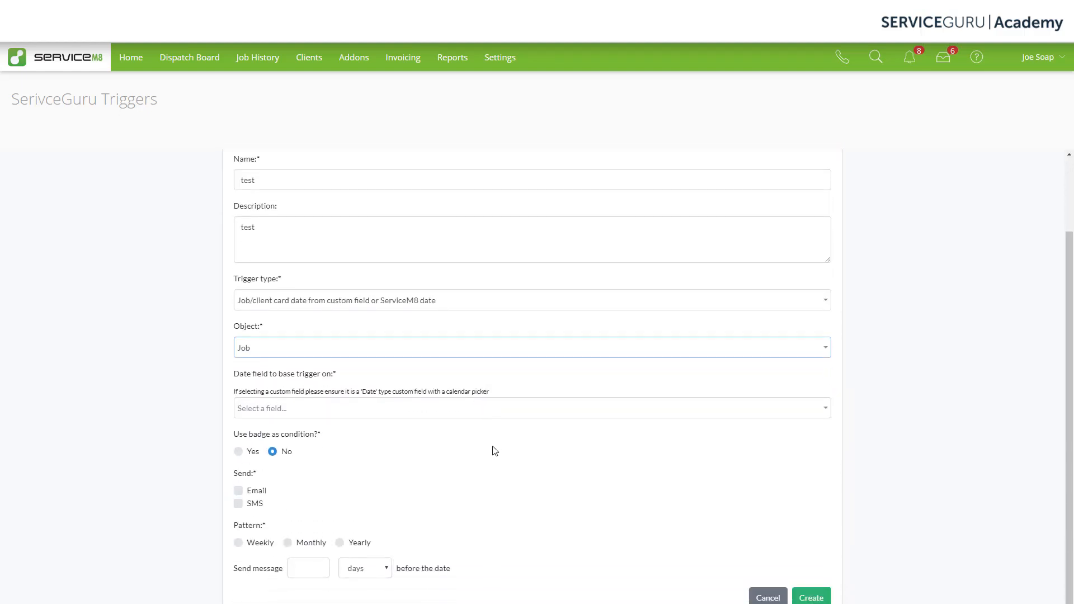
click(546, 413)
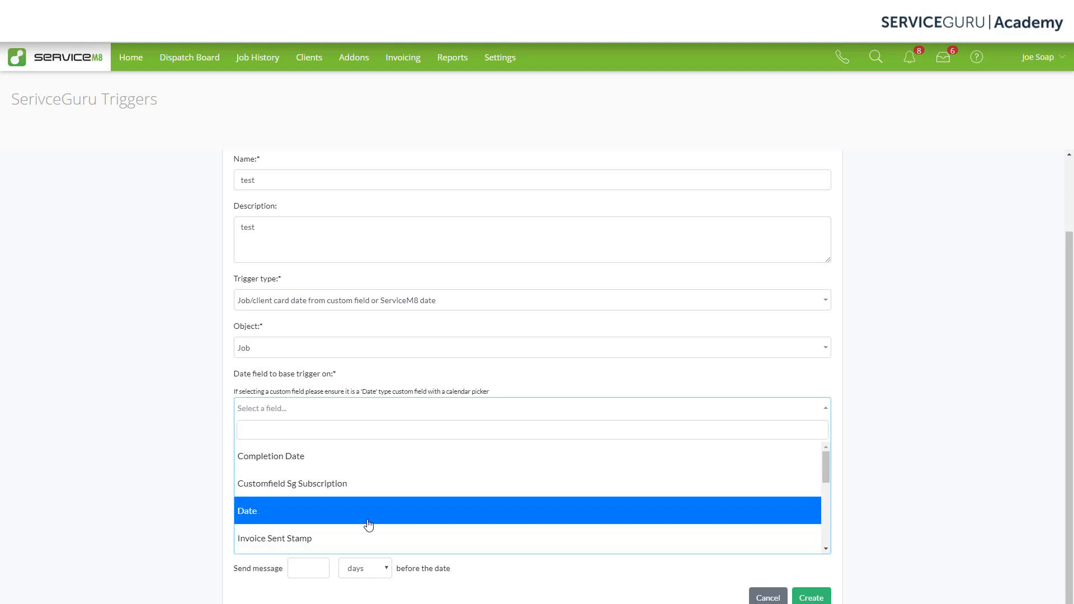
scroll(367, 524, down, 1)
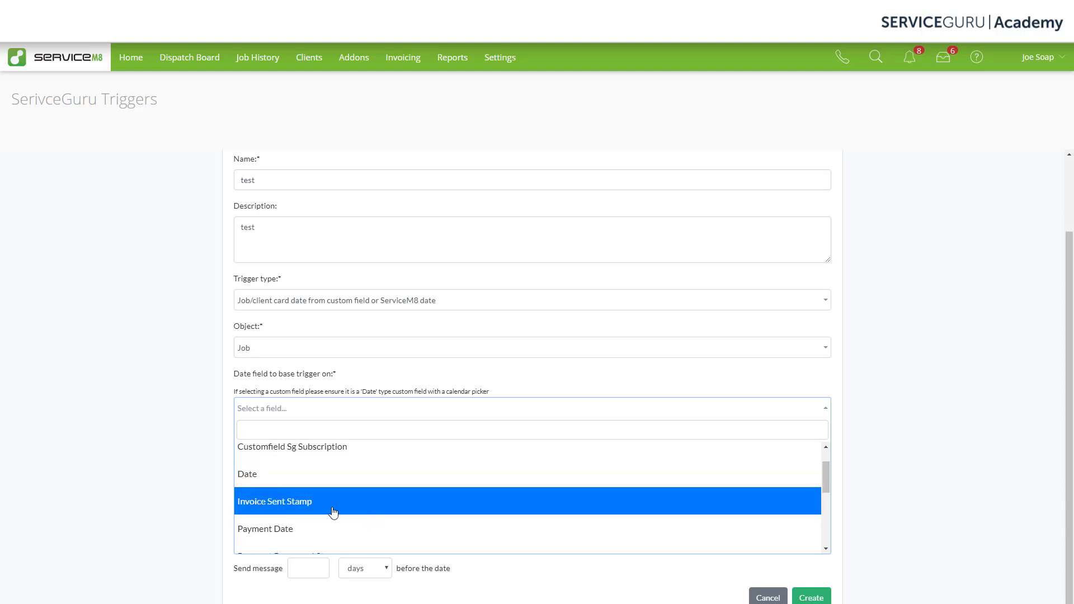
scroll(333, 511, down, 1)
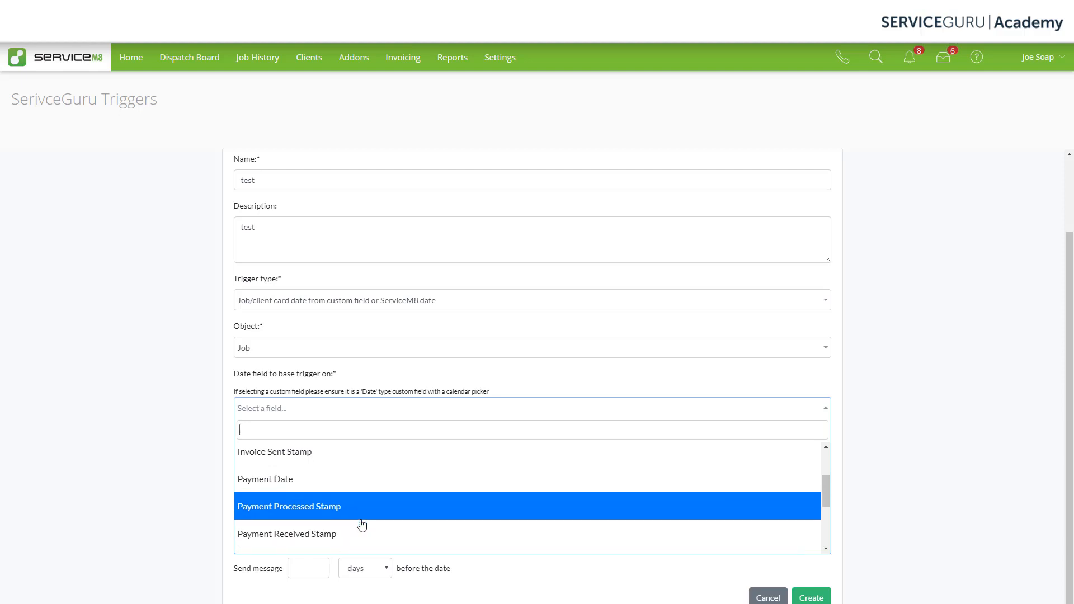
scroll(359, 523, down, 3)
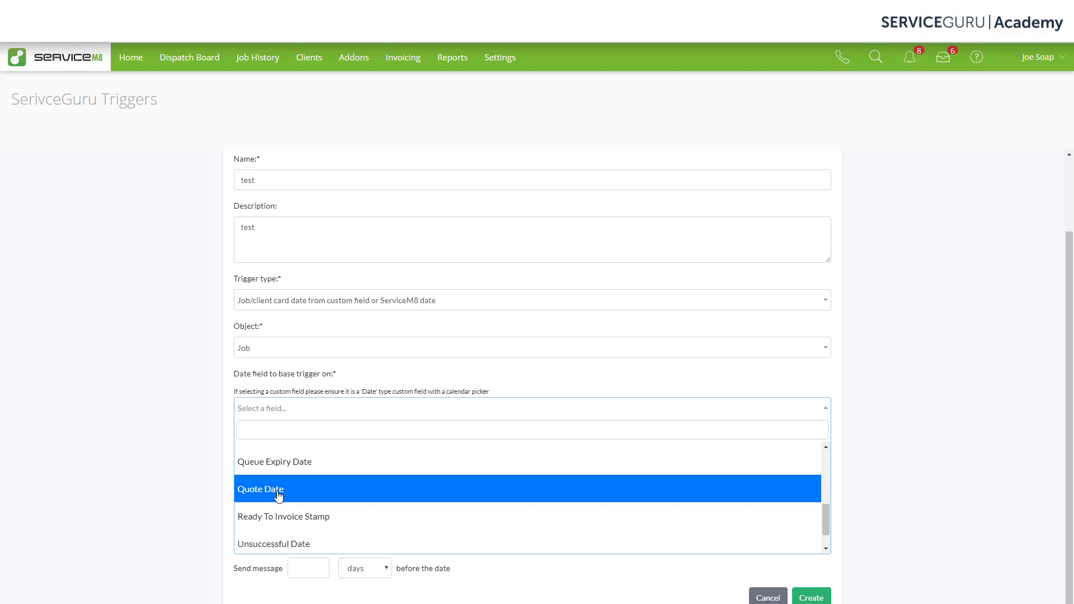
click(274, 545)
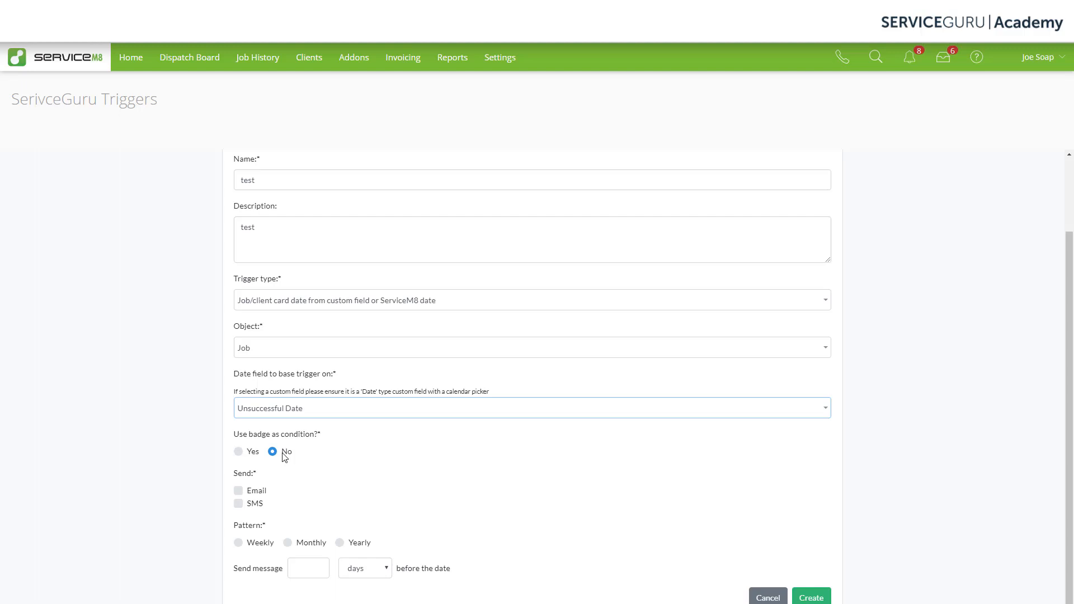
- Turn on the Email send option and set a monthly pattern on day 1 of every 6 months
click(241, 489)
scroll(301, 497, down, 3)
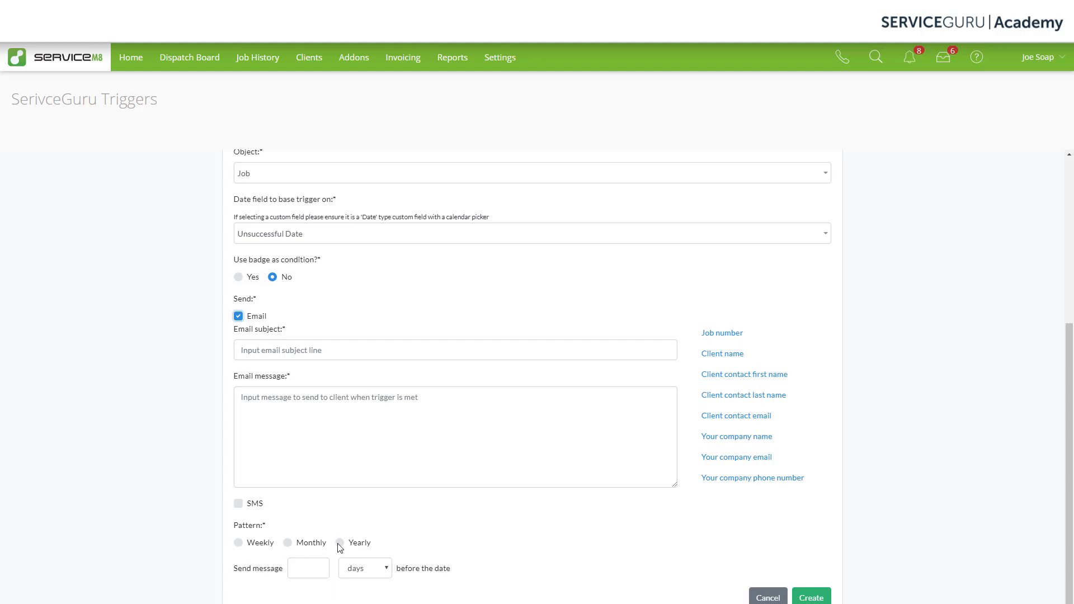
click(287, 542)
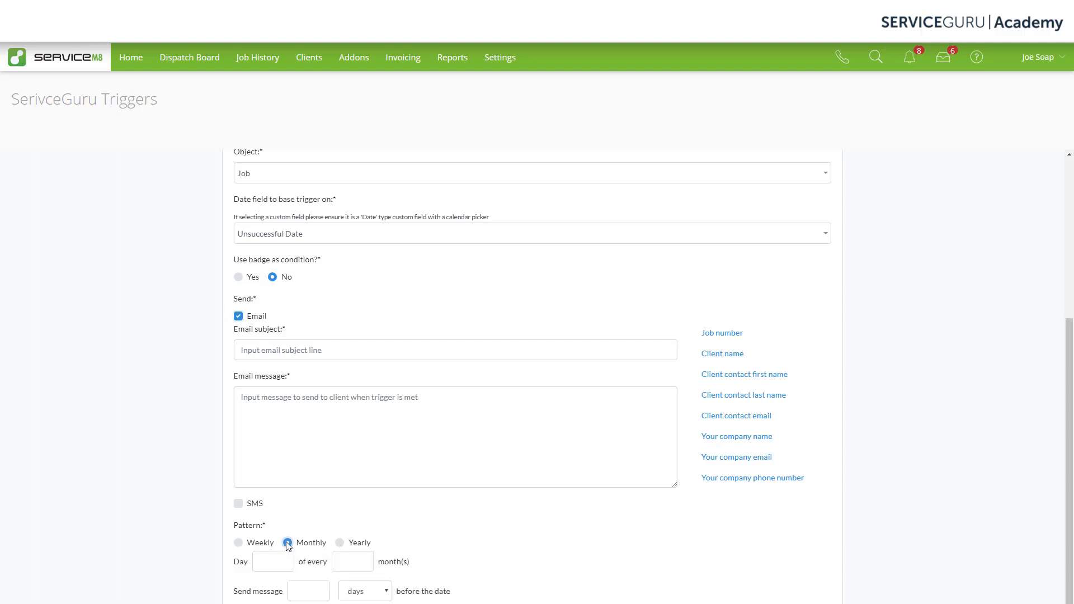
click(282, 560)
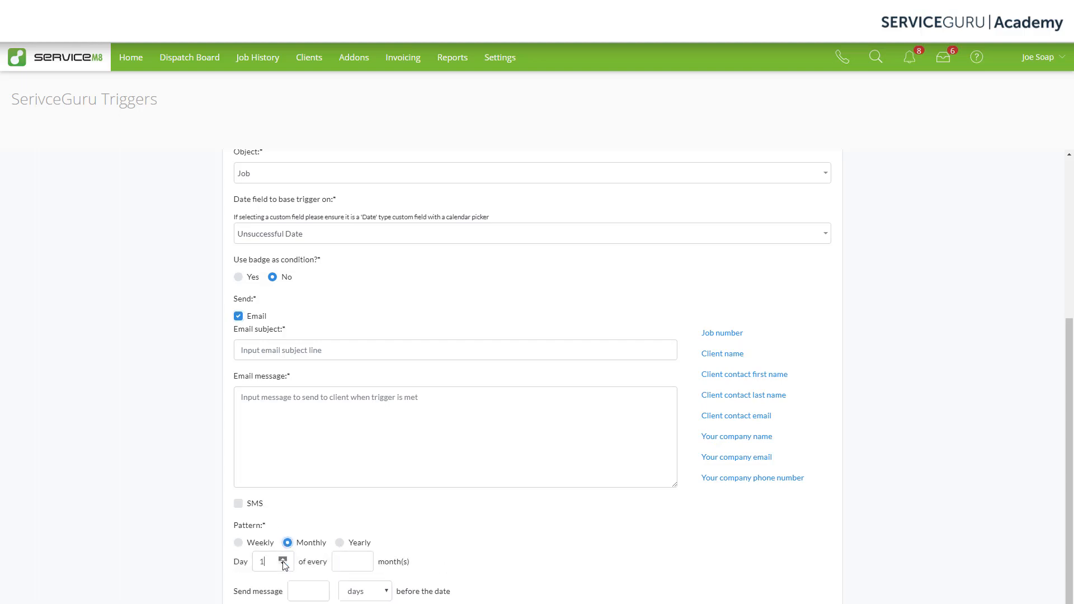
click(349, 562)
text(6)
- Set the message to send 1 day before the date and review the new trigger's settings
click(300, 594)
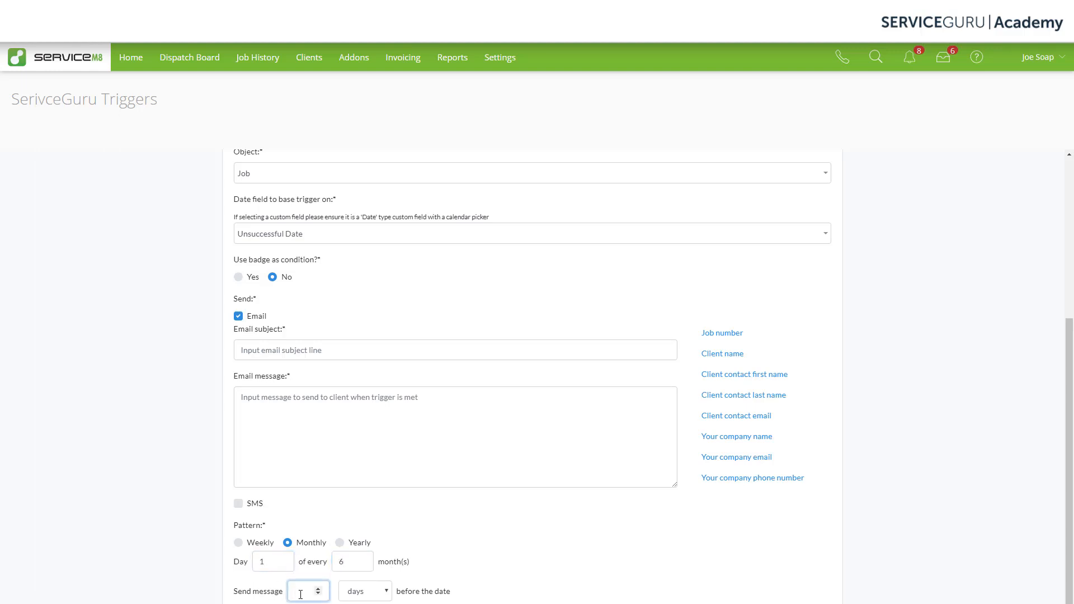
text(1)
scroll(517, 551, up, 1)
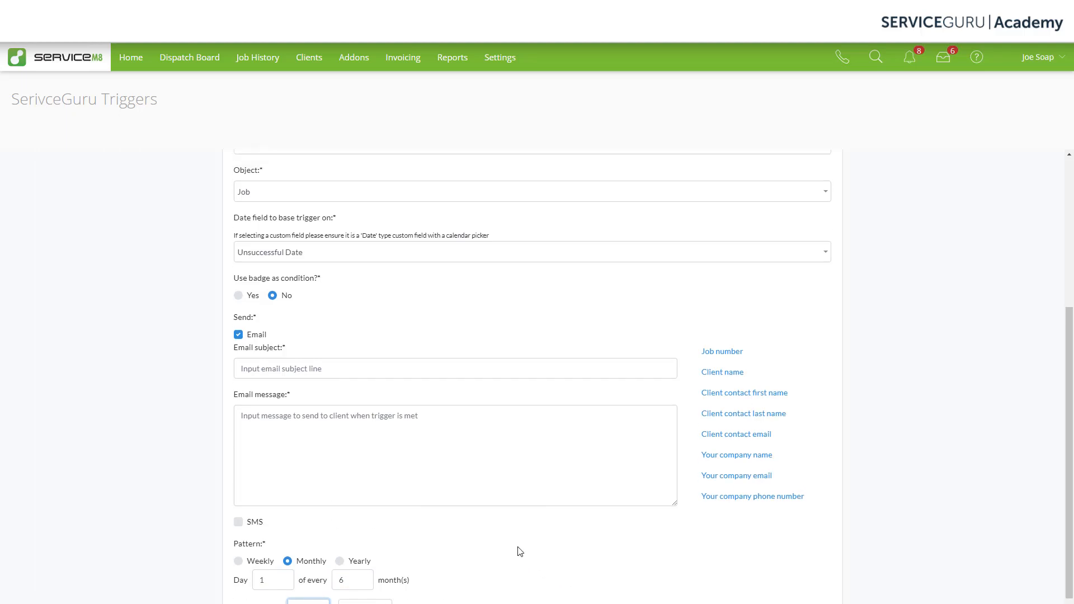
scroll(518, 551, up, 3)
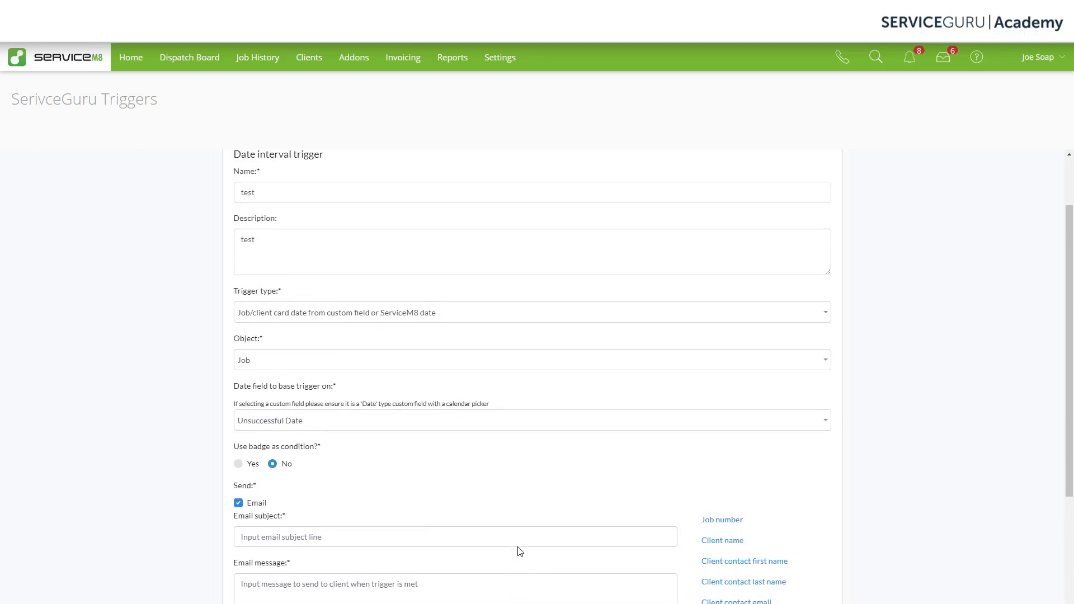
scroll(518, 552, up, 3)
scroll(518, 551, down, 4)
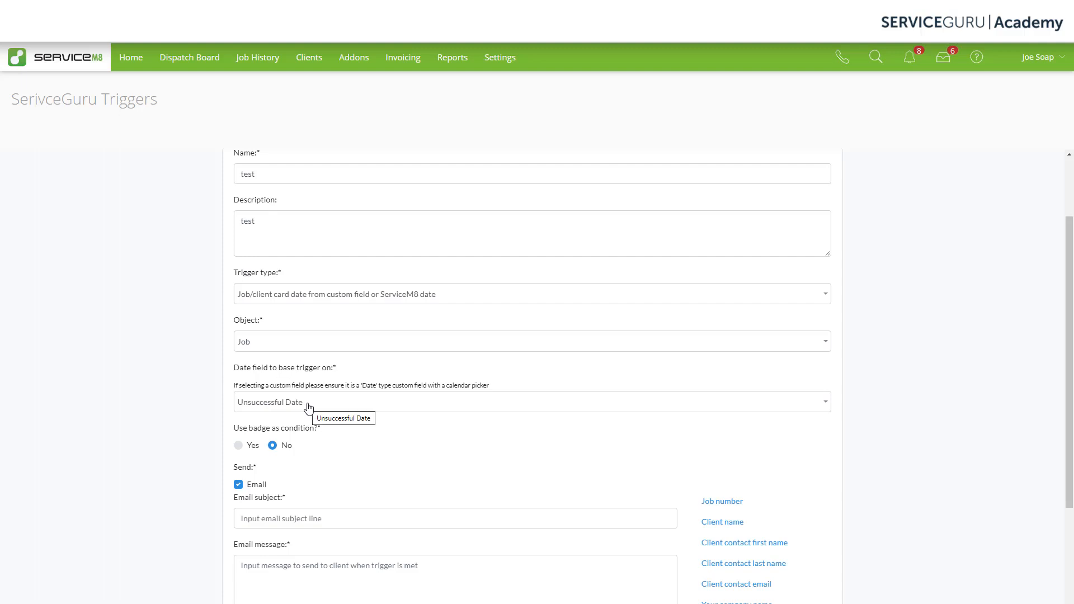
scroll(308, 407, down, 3)
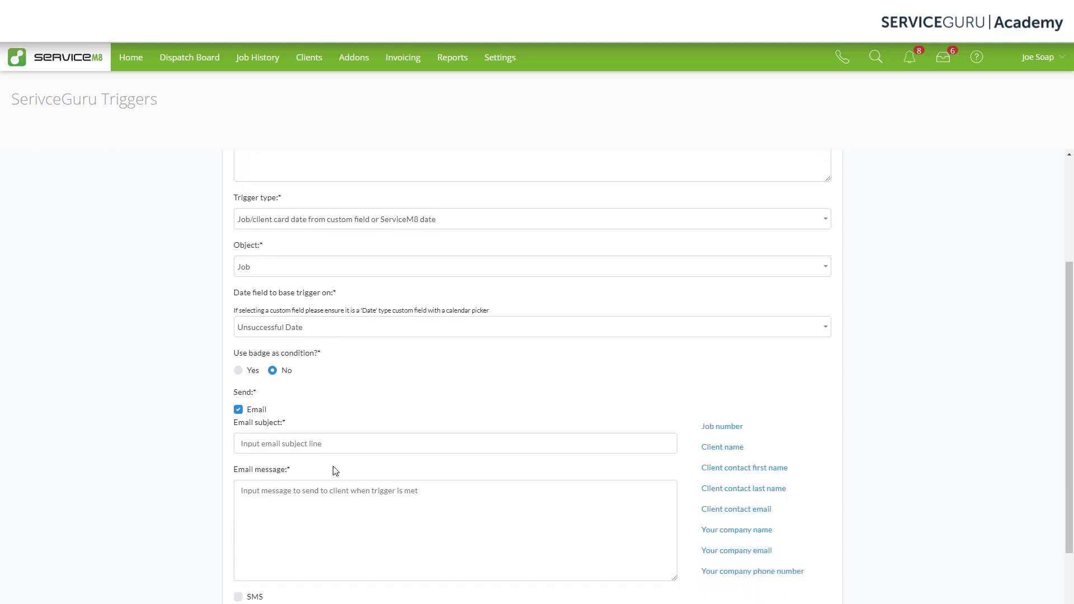
scroll(378, 523, down, 4)
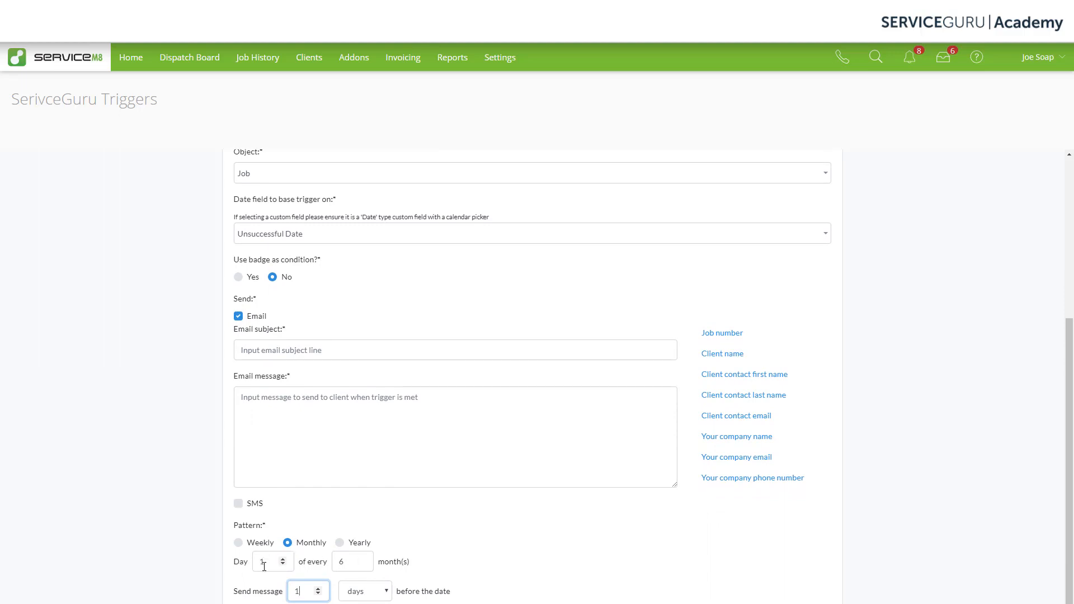
- Set the message to send 0 days before the date and review the trigger's date field and email settings
double_click(297, 591)
text(0)
scroll(459, 525, up, 1)
scroll(460, 529, up, 1)
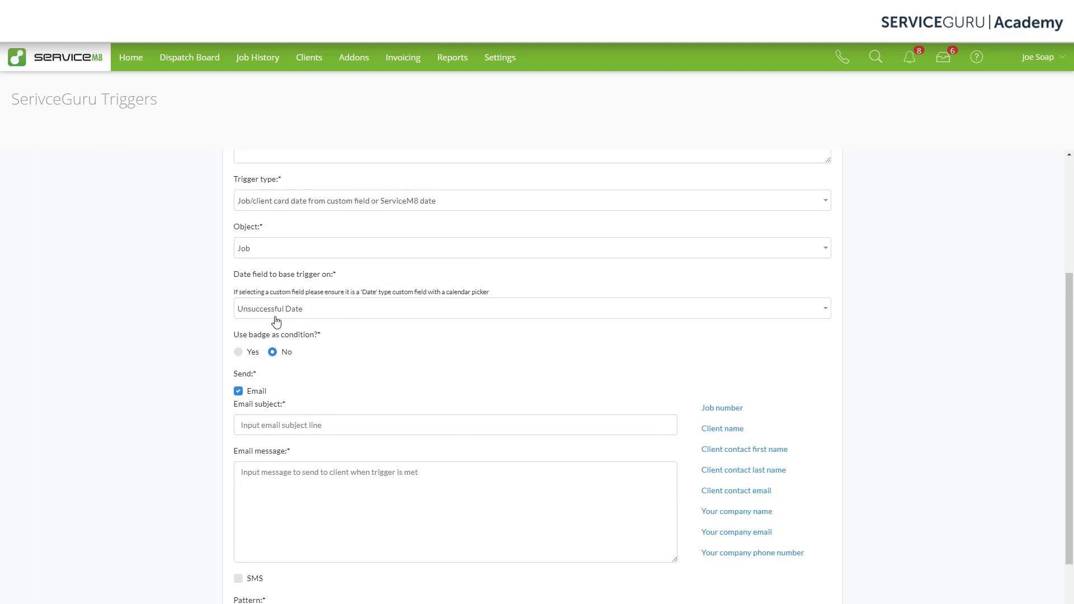
scroll(370, 506, down, 1)
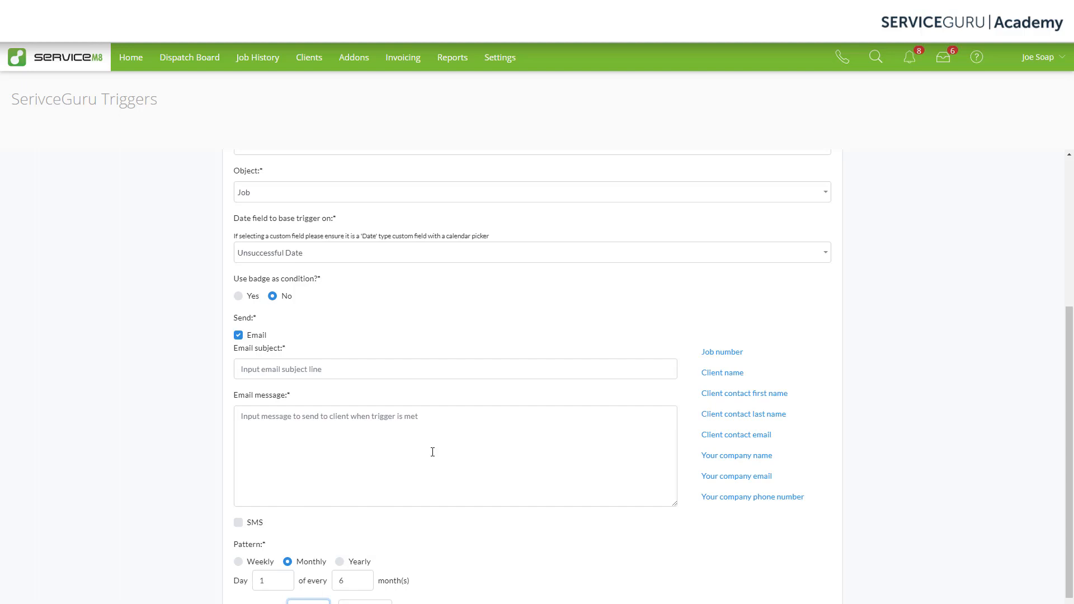
scroll(470, 442, down, 1)
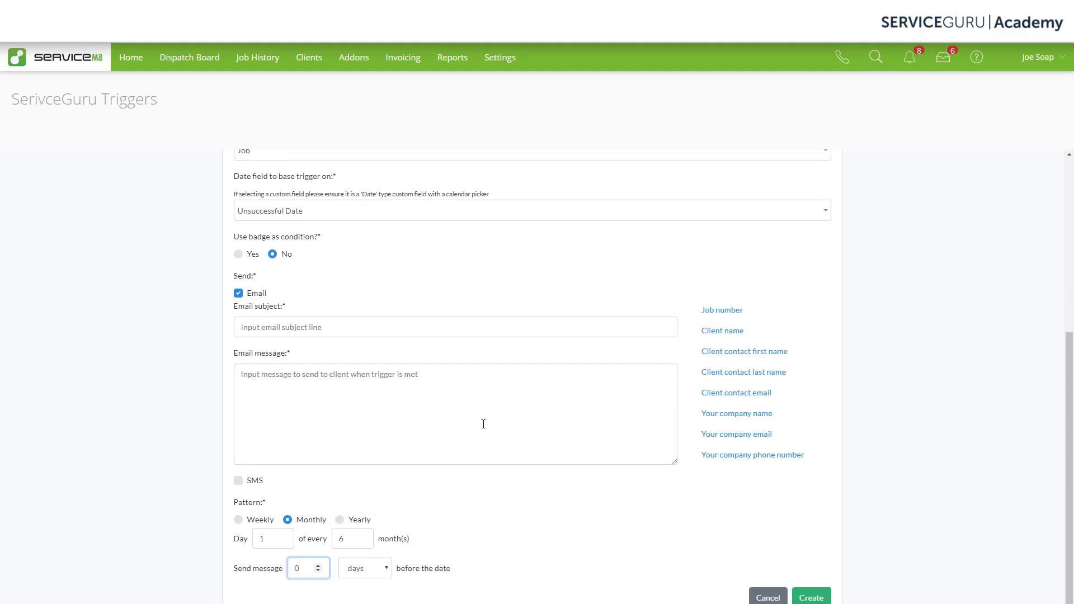